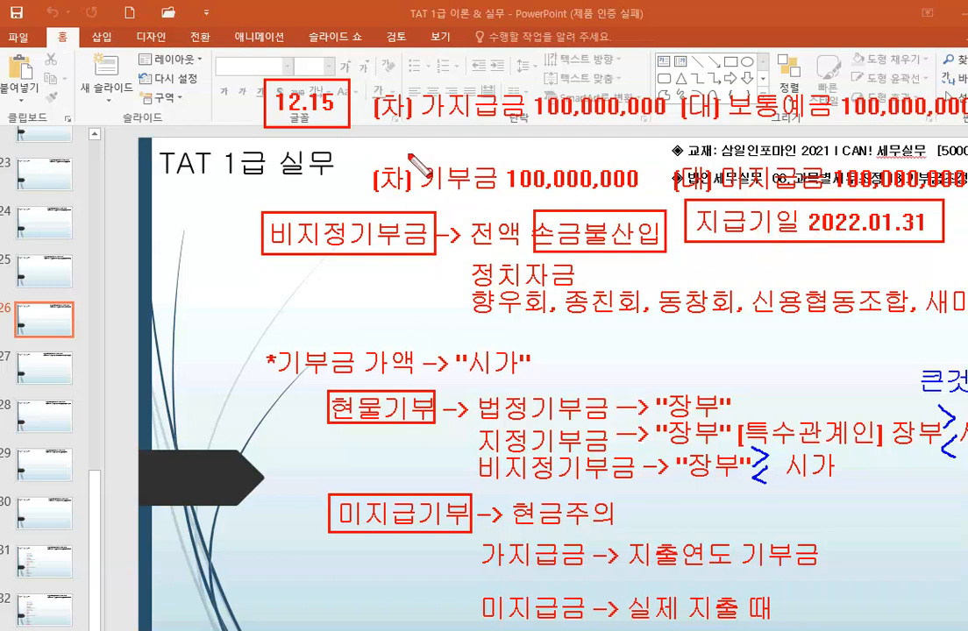
Draw red boxes around the 기부금 100,000,000 debit entry, 가지급금 and 미지급금 on the slide
{"action": "left_click_drag", "start_coordinate": [412, 154], "coordinate": [654, 195]}
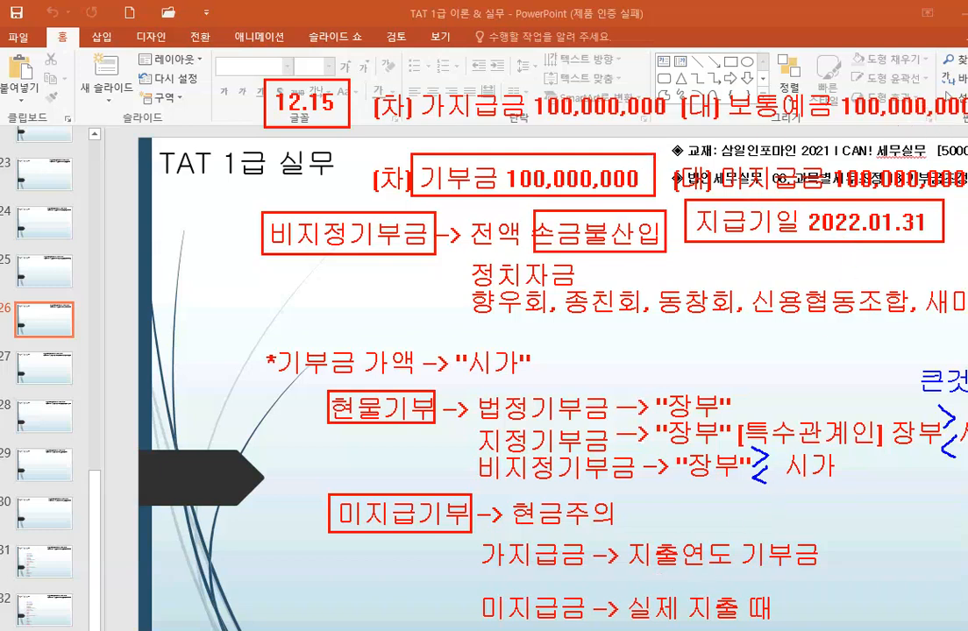
{"action": "left_click_drag", "start_coordinate": [480, 534], "coordinate": [590, 575]}
{"action": "left_click_drag", "start_coordinate": [478, 583], "coordinate": [591, 624]}
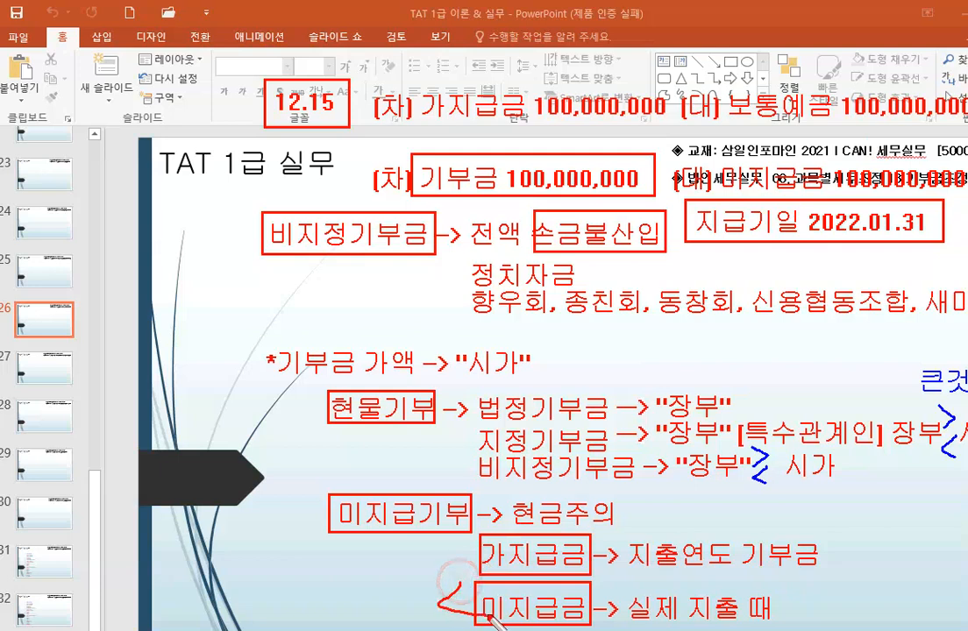
Draw freehand stars beside 미지급기부 and 미지급금, adding a blue star at 미지급금
{"action": "left_click_drag", "start_coordinate": [474, 598], "coordinate": [478, 603]}
{"action": "mouse_move", "coordinate": [319, 491]}
{"action": "left_mouse_down"}
{"action": "mouse_move", "coordinate": [313, 482]}
{"action": "mouse_move", "coordinate": [313, 502]}
{"action": "mouse_move", "coordinate": [321, 467]}
{"action": "mouse_move", "coordinate": [332, 496]}
{"action": "left_mouse_up"}
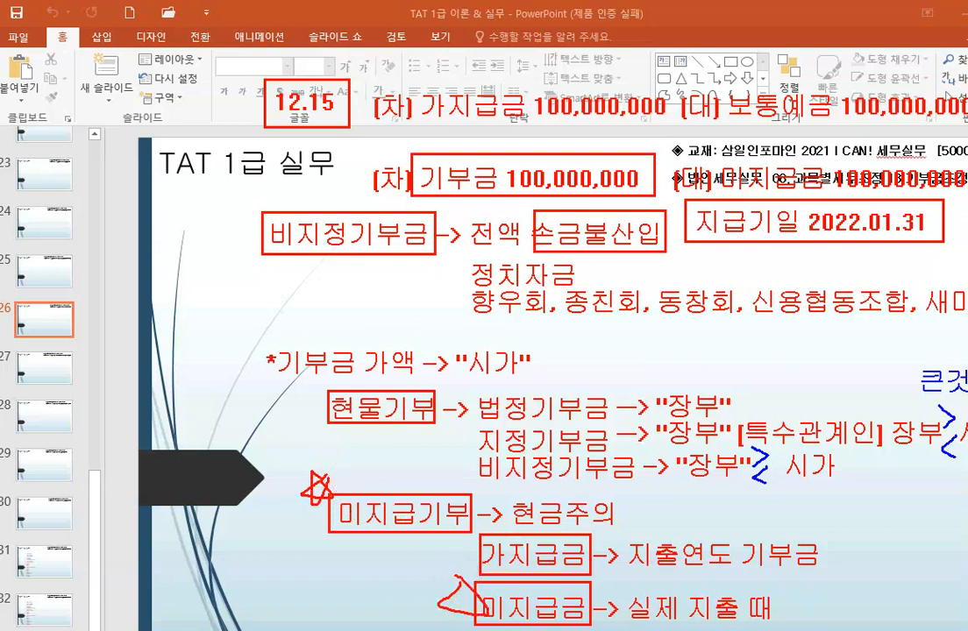
{"action": "mouse_move", "coordinate": [449, 565]}
{"action": "left_mouse_down"}
{"action": "mouse_move", "coordinate": [432, 611]}
{"action": "mouse_move", "coordinate": [447, 624]}
{"action": "mouse_move", "coordinate": [479, 600]}
{"action": "left_mouse_up"}
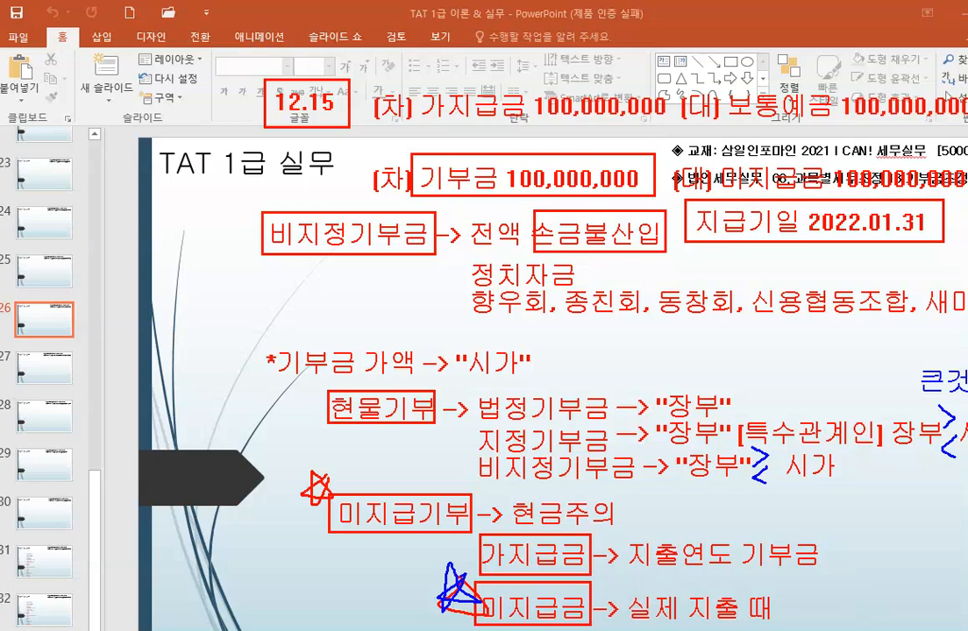
Switch to Smart A and open the 기부금조정명세서 form under 법인조정 to review its sections
{"action": "key", "text": "alt+Tab"}
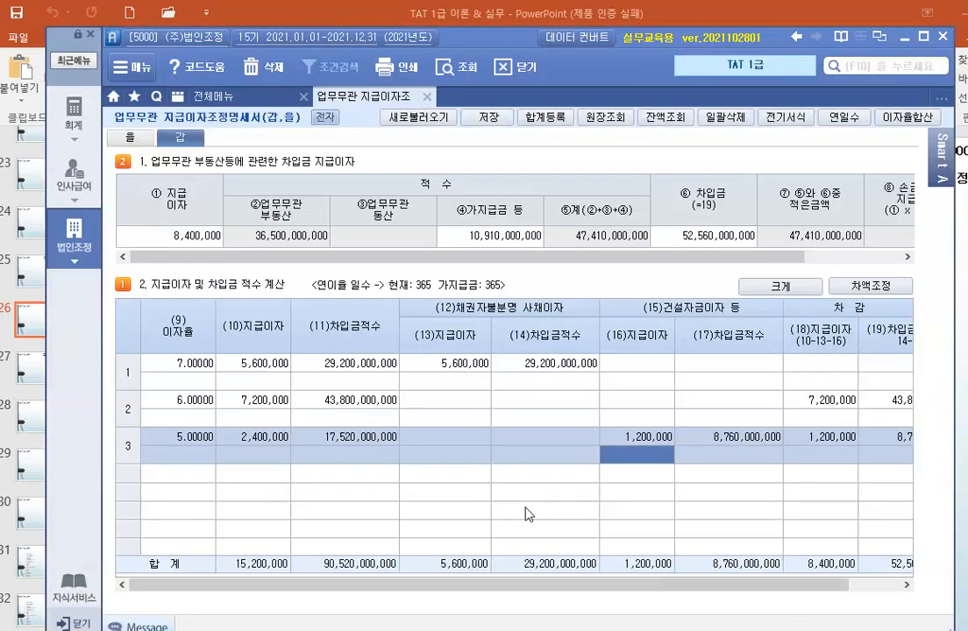
{"action": "left_click", "coordinate": [72, 245]}
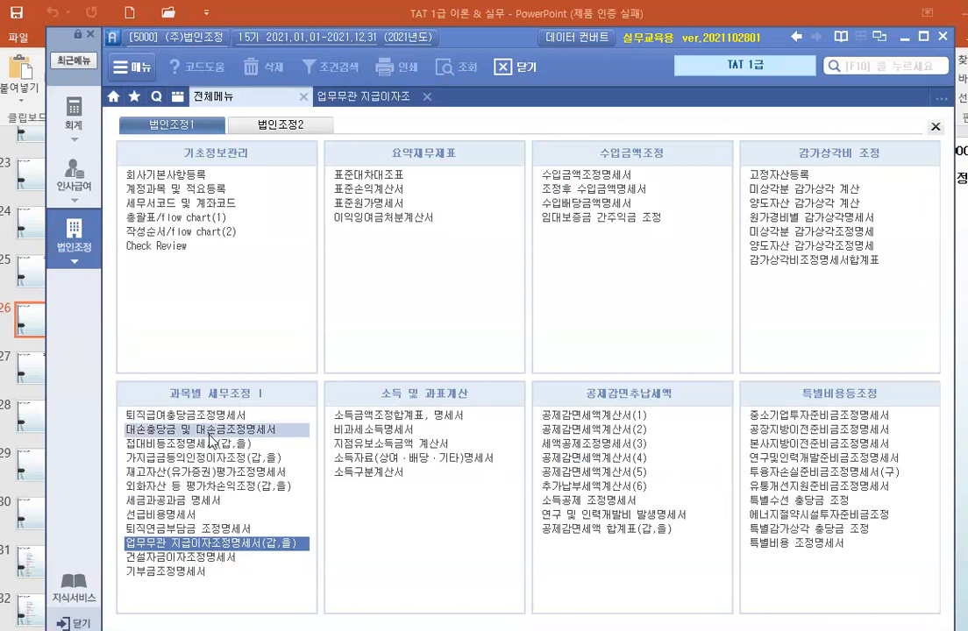
{"action": "left_click", "coordinate": [194, 572]}
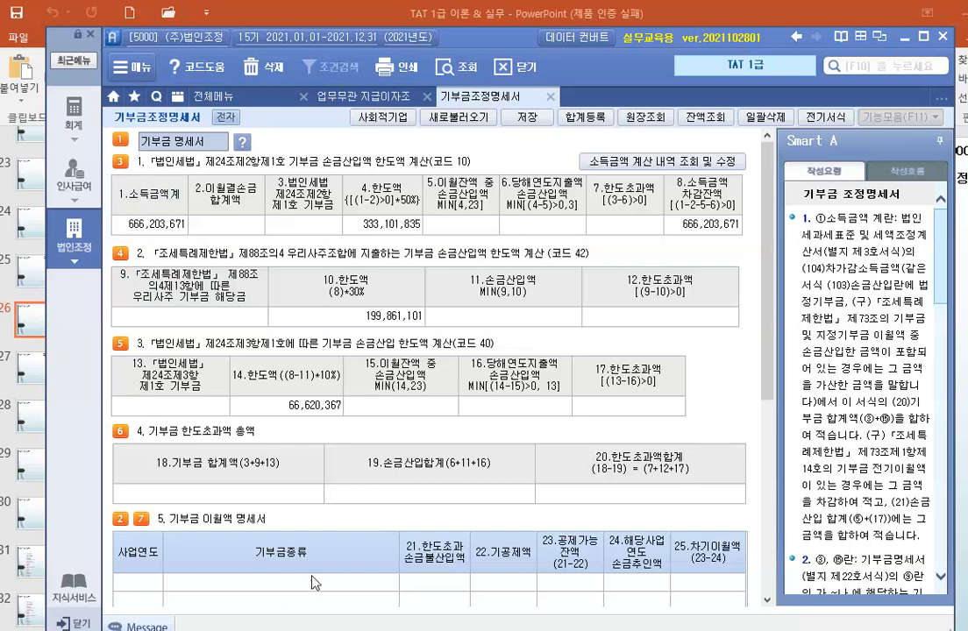
{"action": "scroll", "coordinate": [333, 447], "scroll_direction": "down", "scroll_amount": 2}
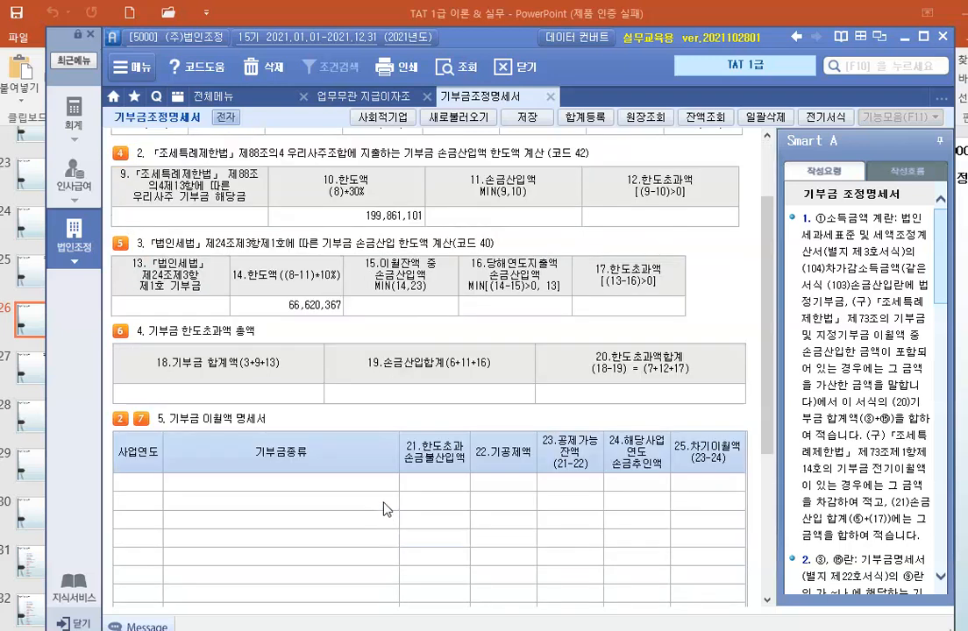
{"action": "scroll", "coordinate": [333, 439], "scroll_direction": "up", "scroll_amount": 2}
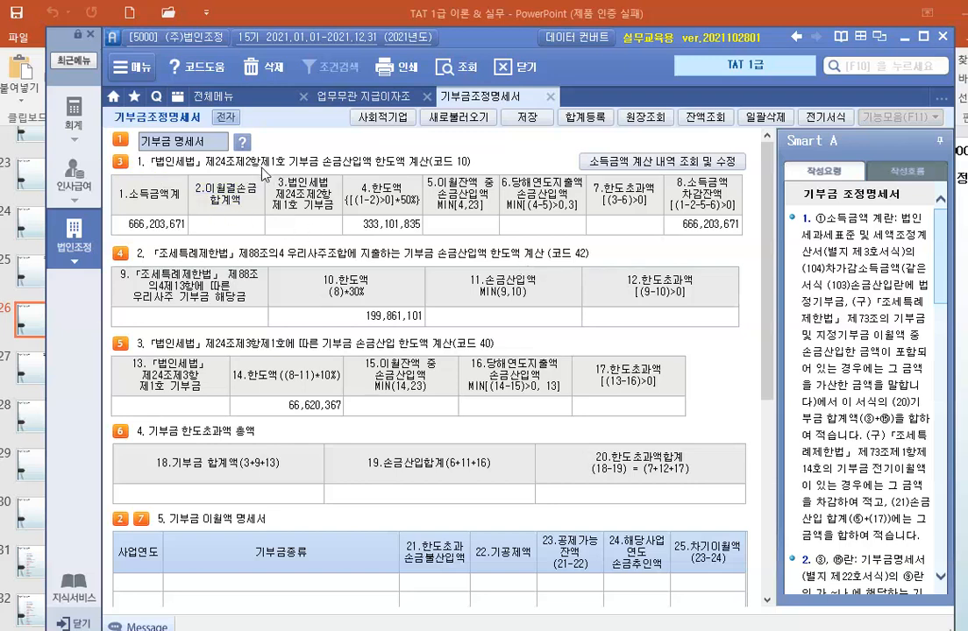
Open the 기부금 명세서 and load the donation entries from the account ledger
{"action": "left_click", "coordinate": [215, 143]}
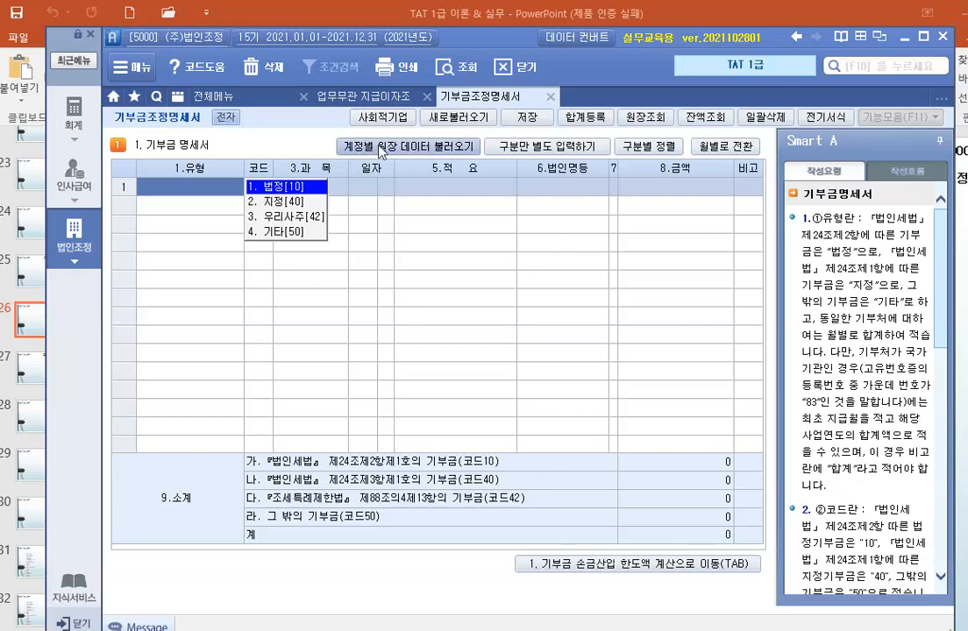
{"action": "left_click", "coordinate": [401, 147]}
{"action": "left_click", "coordinate": [488, 380]}
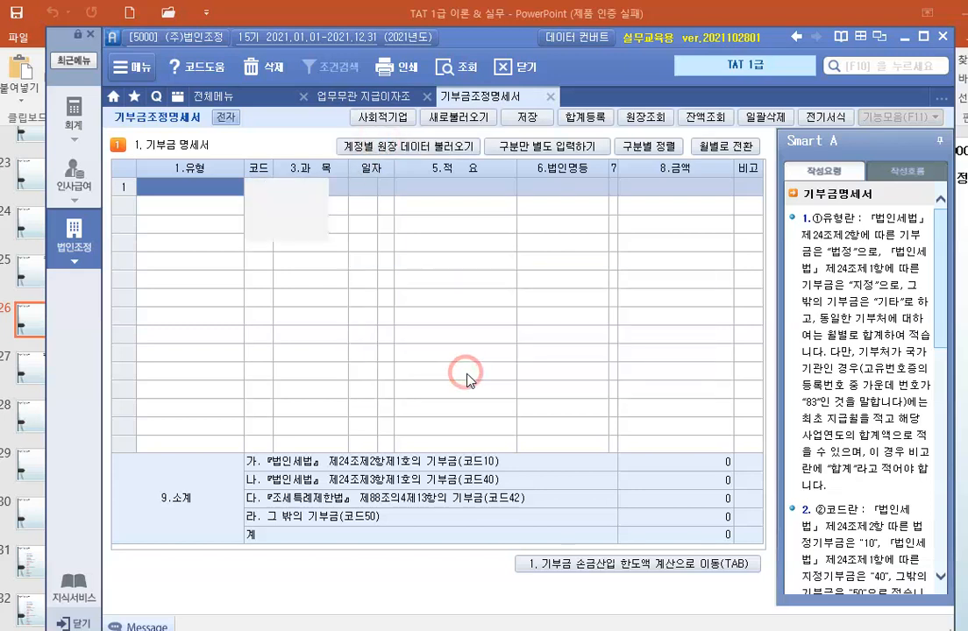
{"action": "key", "text": "Escape"}
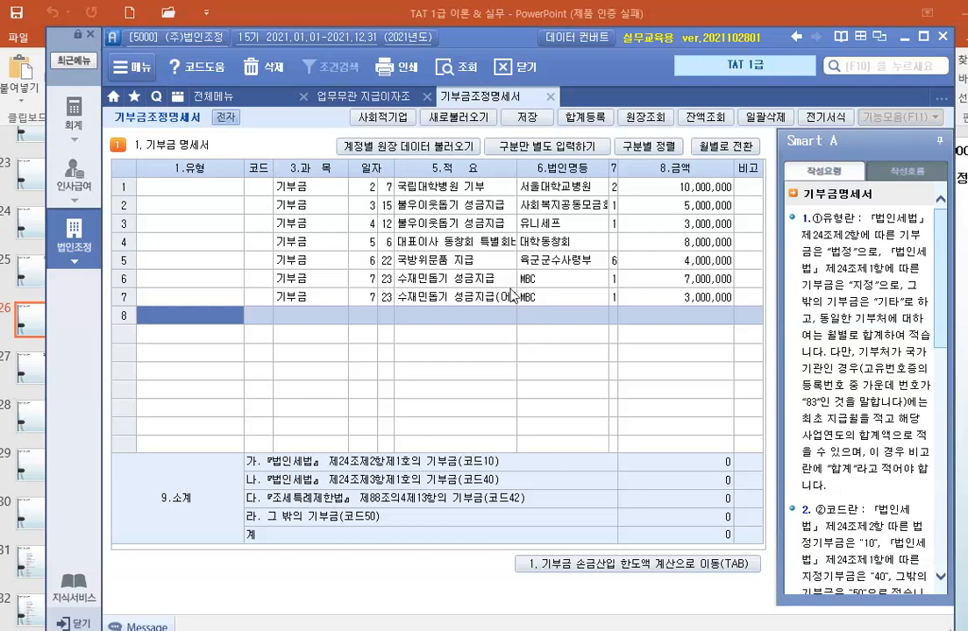
Classify the 서울대학교병원 and 사회복지공동모금회 donations in rows 1 and 2 as 법정[10], and the 유니세프 donation in row 3 as 지정[40]
{"action": "left_click", "coordinate": [250, 187]}
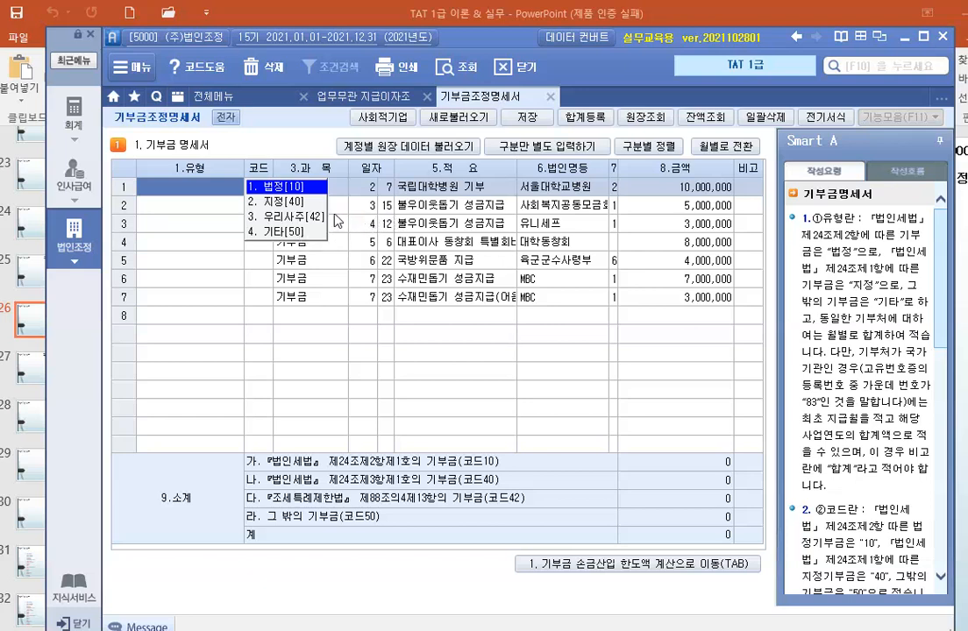
{"action": "left_click", "coordinate": [287, 188]}
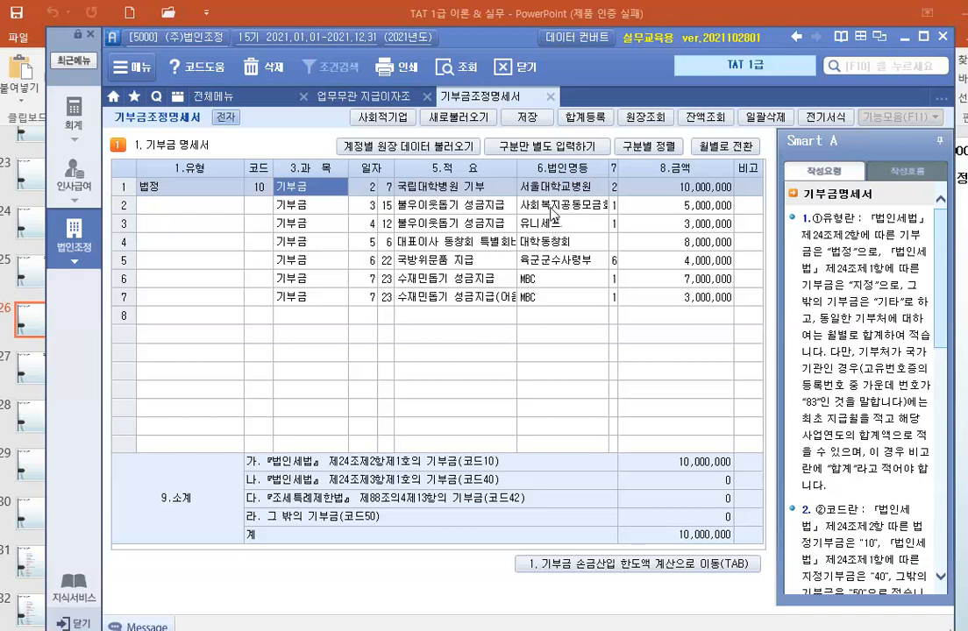
{"action": "left_click", "coordinate": [265, 208]}
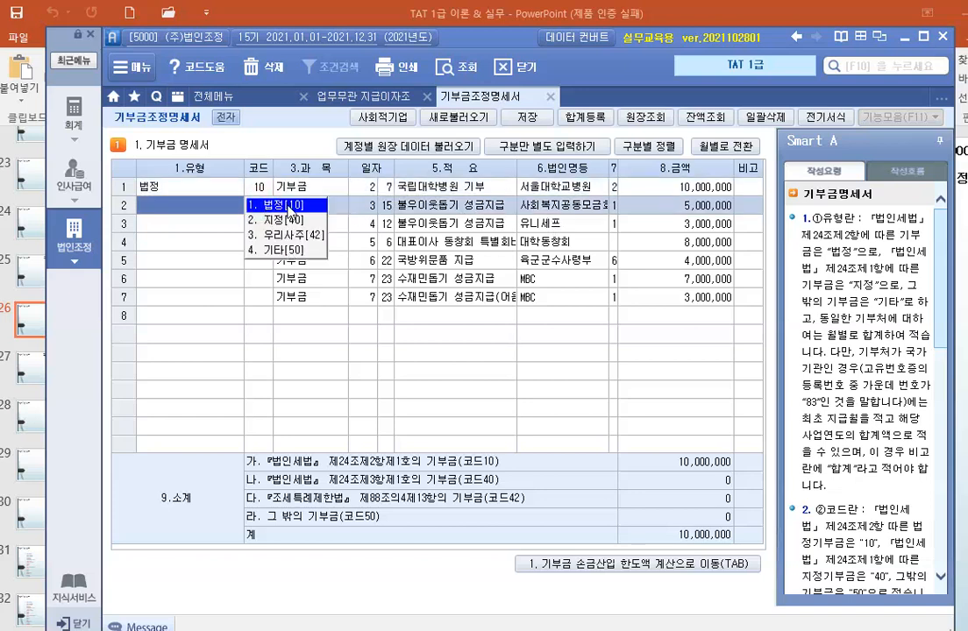
{"action": "left_click", "coordinate": [288, 206]}
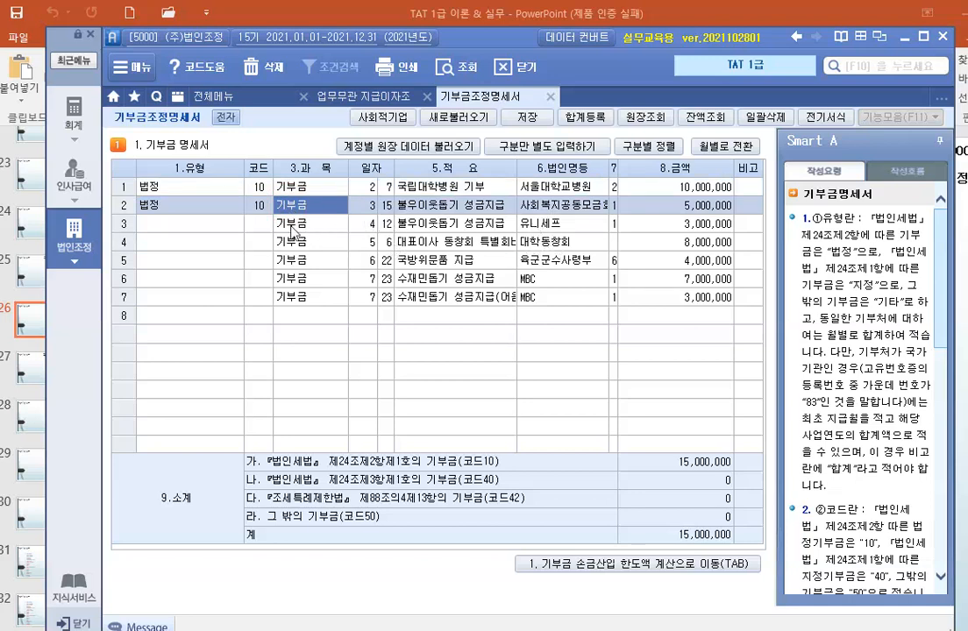
{"action": "left_click", "coordinate": [258, 225]}
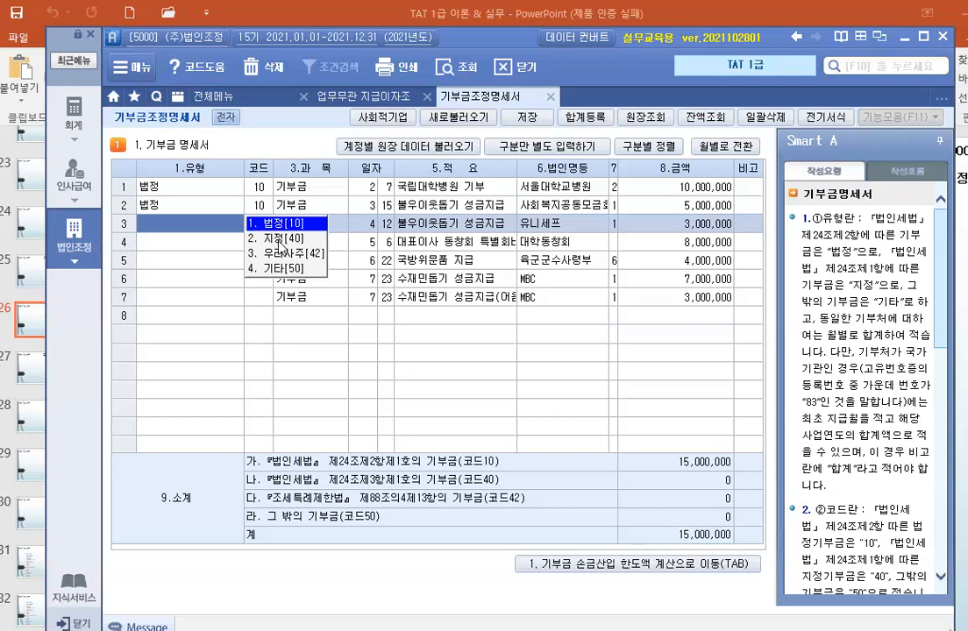
{"action": "left_click", "coordinate": [254, 237]}
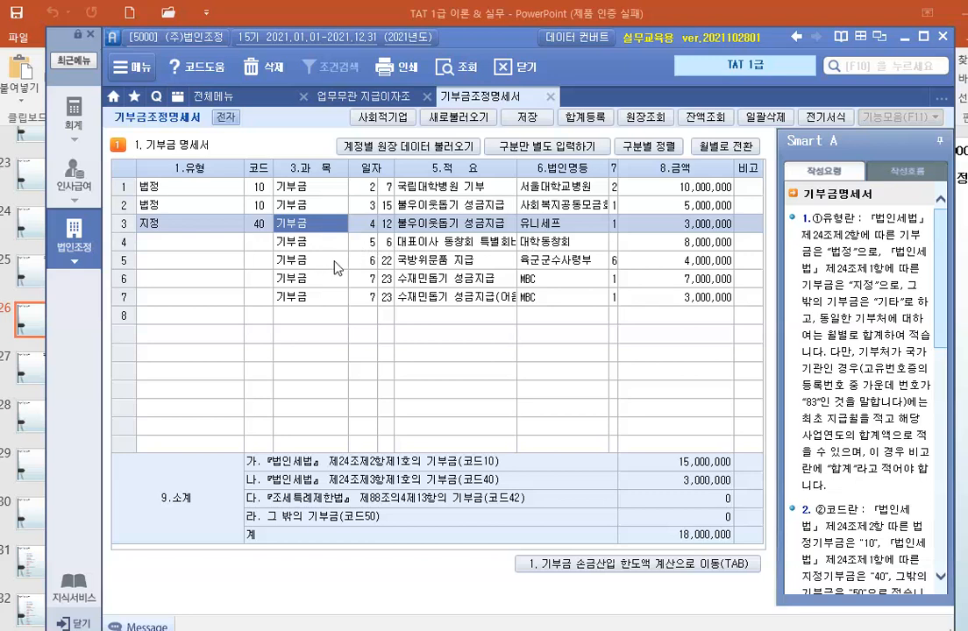
Set the donation type of row 4 to 기타[50], rows 5 and 6 to 법정[10], and row 7 to 기타[50]
{"action": "left_click", "coordinate": [258, 244]}
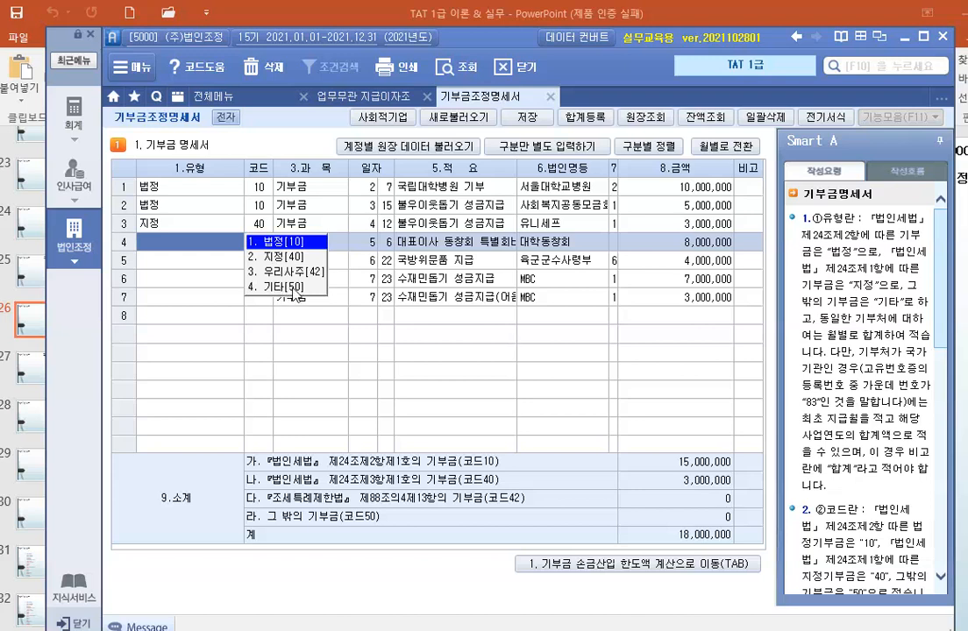
{"action": "left_click", "coordinate": [291, 287]}
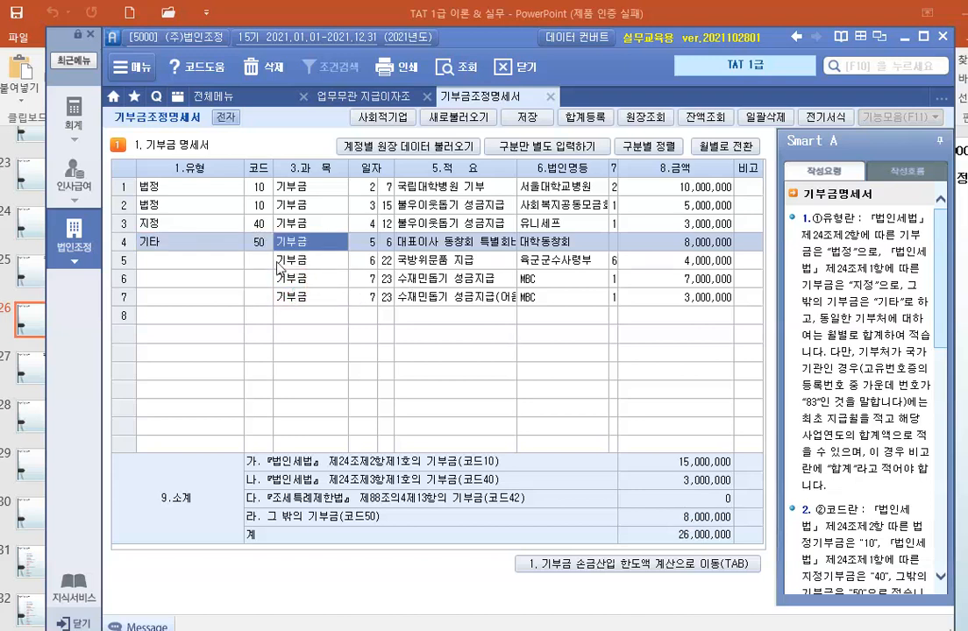
{"action": "left_click", "coordinate": [277, 261]}
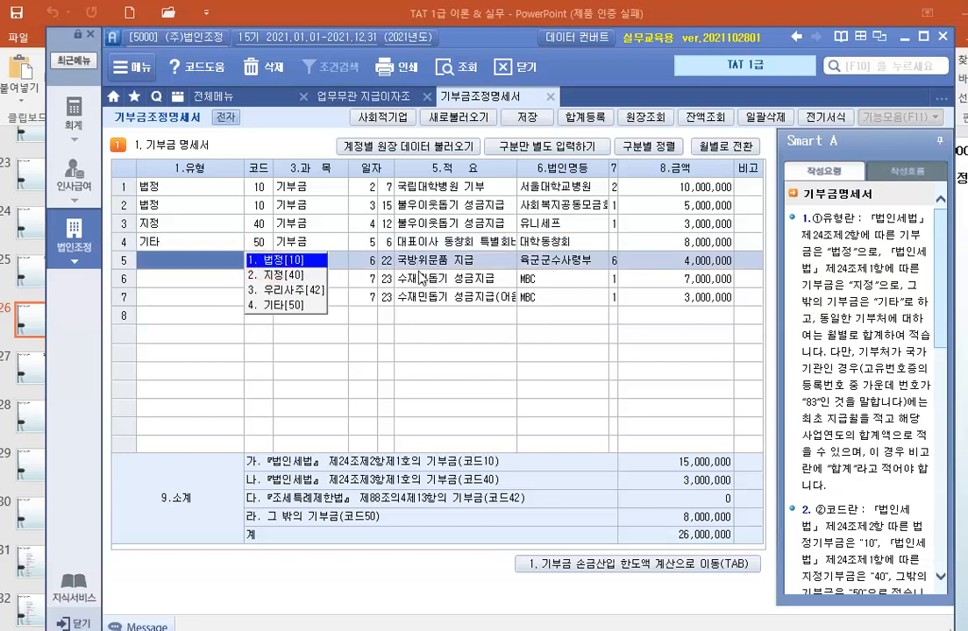
{"action": "left_click", "coordinate": [283, 261]}
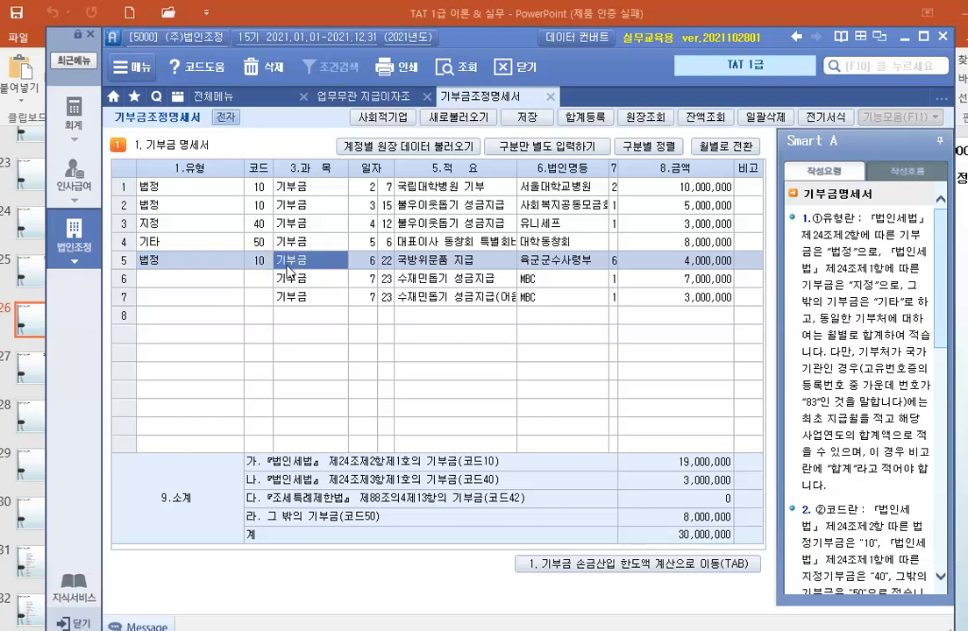
{"action": "left_click", "coordinate": [266, 278]}
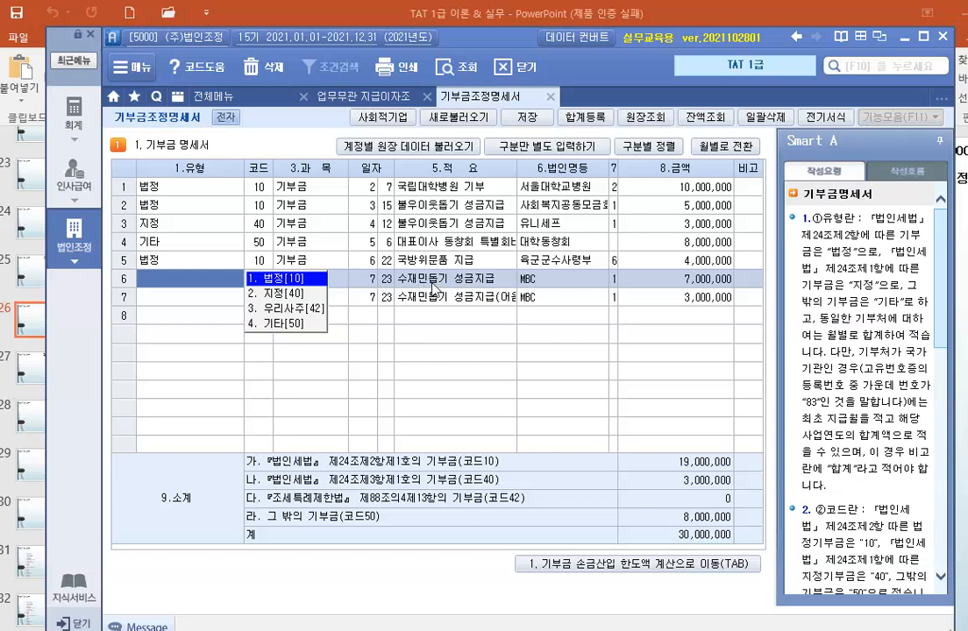
{"action": "left_click", "coordinate": [295, 279]}
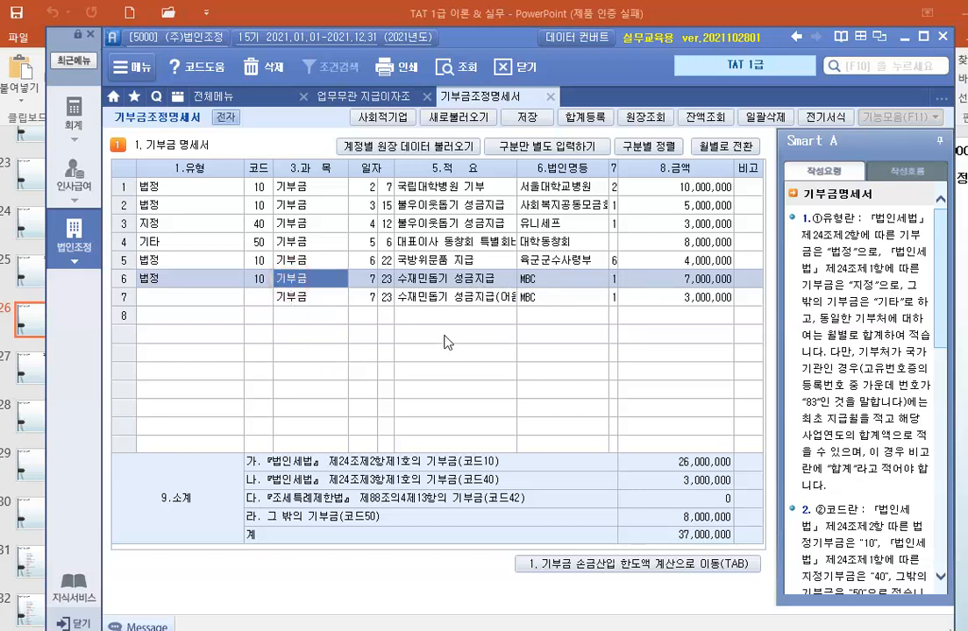
{"action": "left_click", "coordinate": [266, 299]}
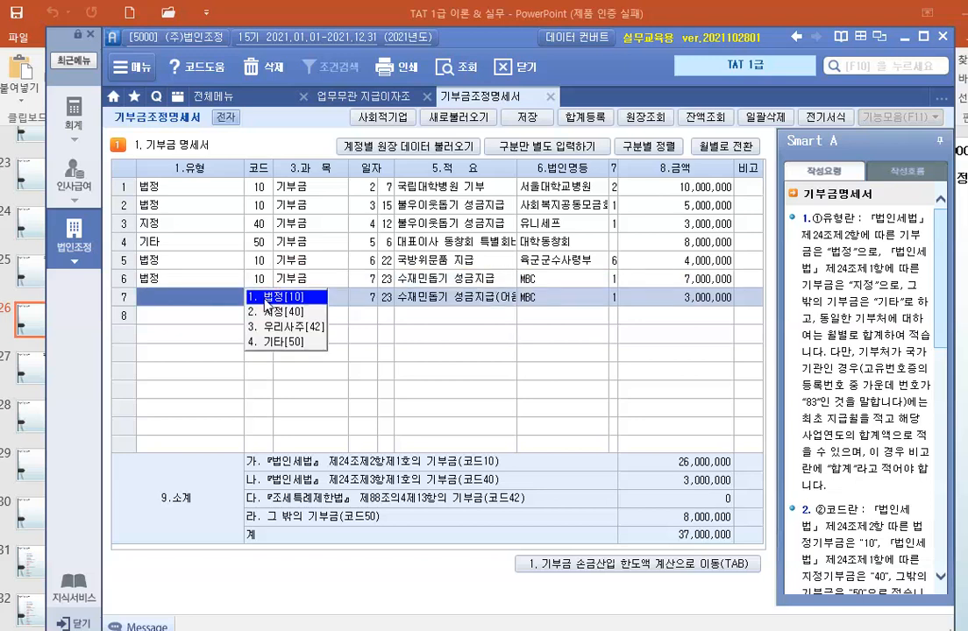
{"action": "left_click", "coordinate": [288, 343]}
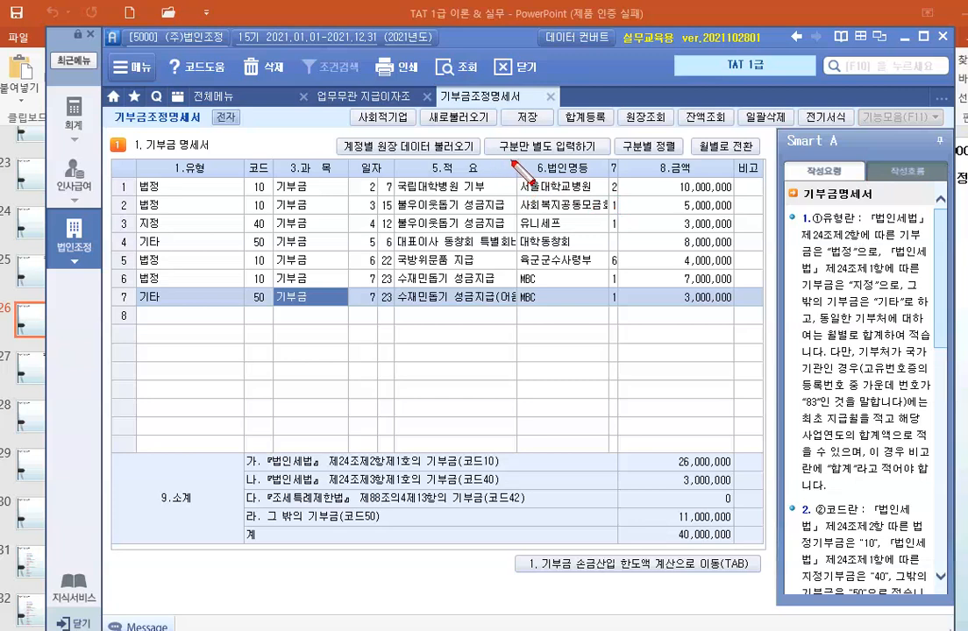
Mark the 법인명등 column of the donation list with a red box, and clear the marking
{"action": "left_click_drag", "start_coordinate": [515, 160], "coordinate": [617, 312]}
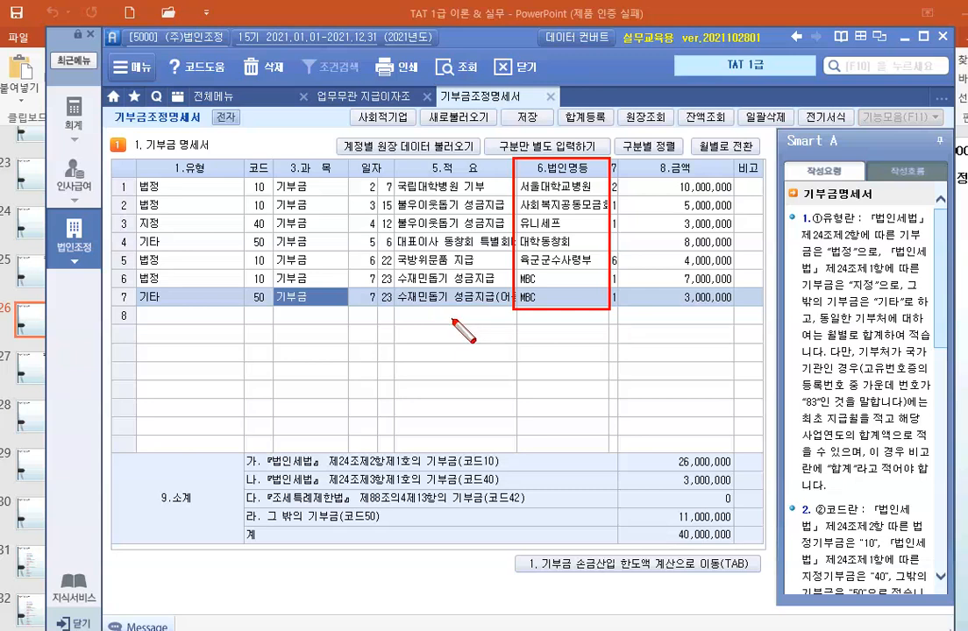
{"action": "key", "text": "Escape"}
{"action": "left_click", "coordinate": [395, 325]}
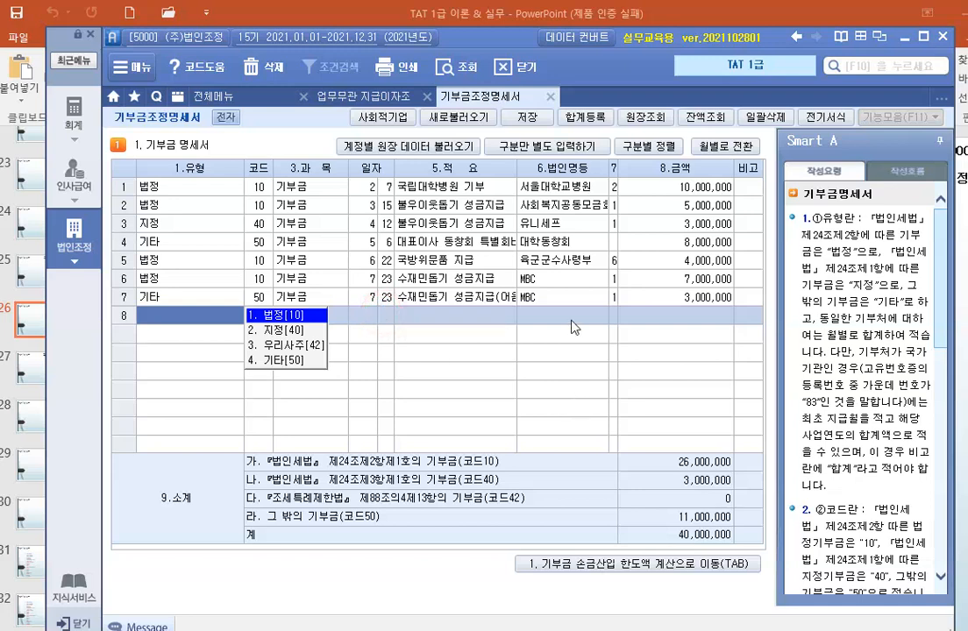
Open the 합계등록 window and reposition it to check the donation rows behind it
{"action": "left_click", "coordinate": [574, 120]}
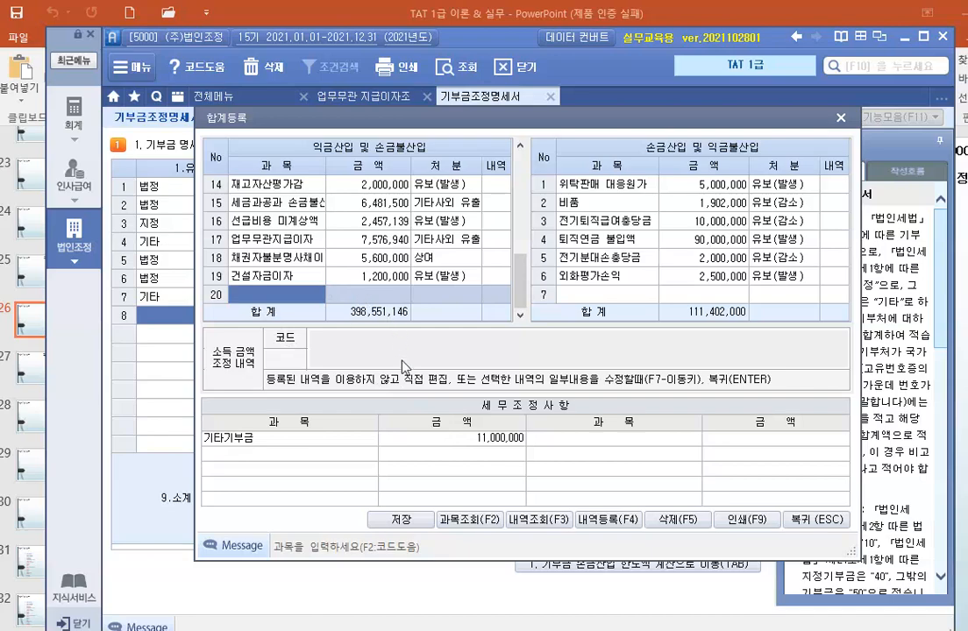
{"action": "left_click_drag", "start_coordinate": [415, 116], "coordinate": [387, 278]}
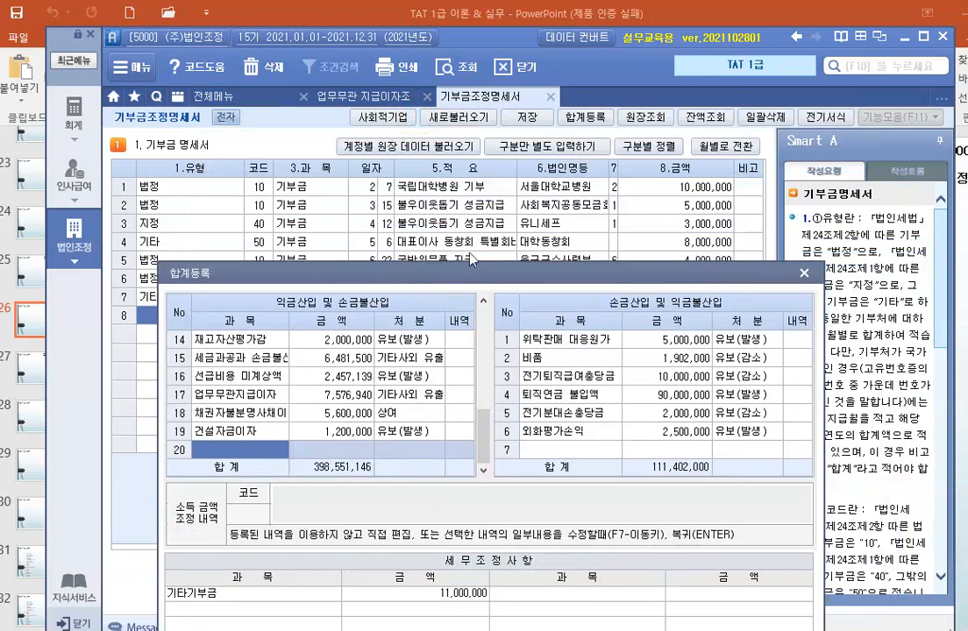
{"action": "left_click_drag", "start_coordinate": [709, 265], "coordinate": [696, 333]}
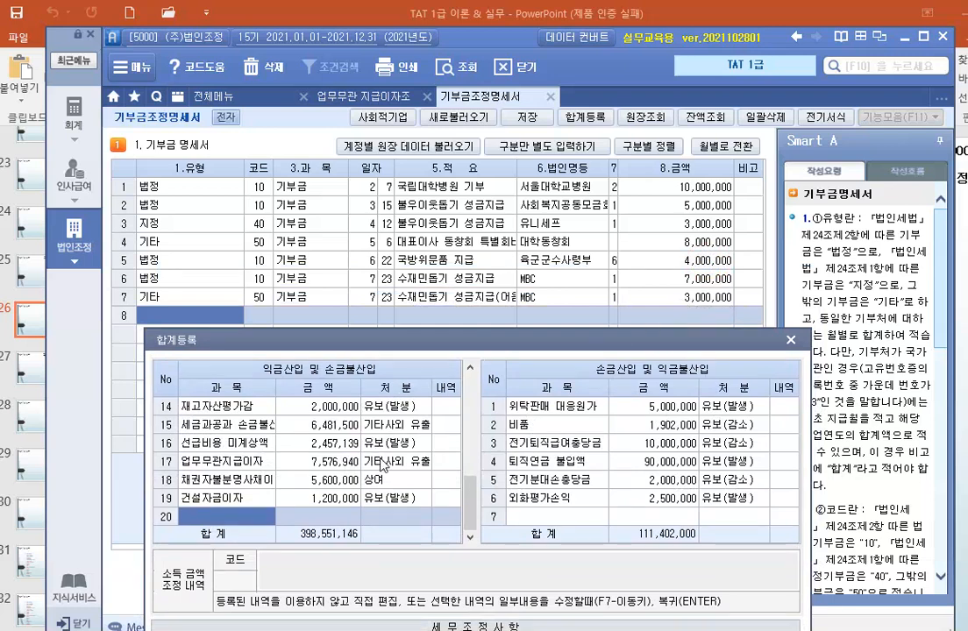
{"action": "mouse_move", "coordinate": [380, 338]}
{"action": "left_mouse_down"}
{"action": "mouse_move", "coordinate": [399, 123]}
{"action": "mouse_move", "coordinate": [405, 147]}
{"action": "left_mouse_up"}
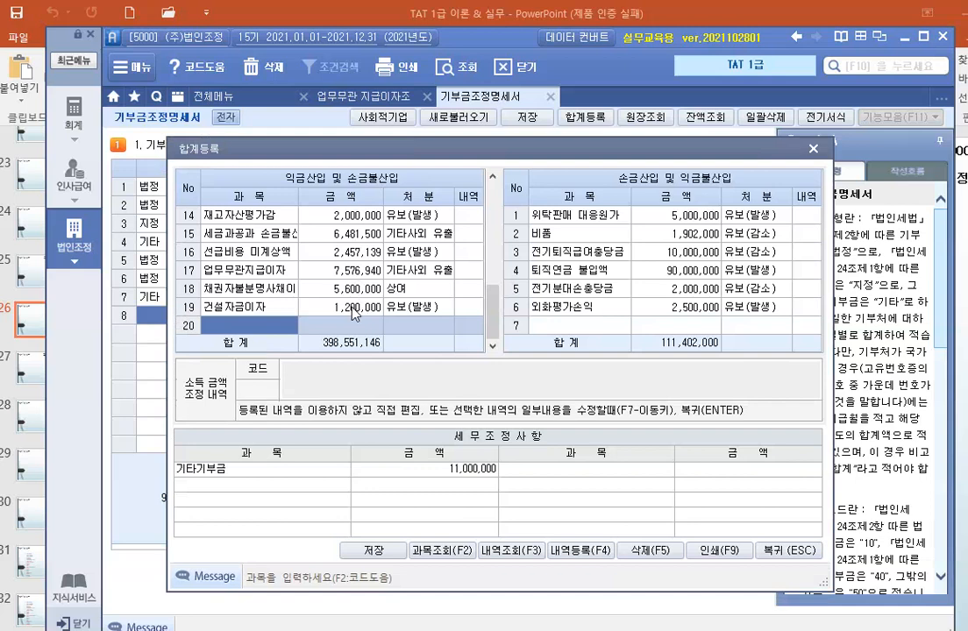
Add 동창회 특별회비 for 8,000,000 to 익금산입 및 손금불산입 in row 20, with the disposition 상여
{"action": "type", "text": "동"}
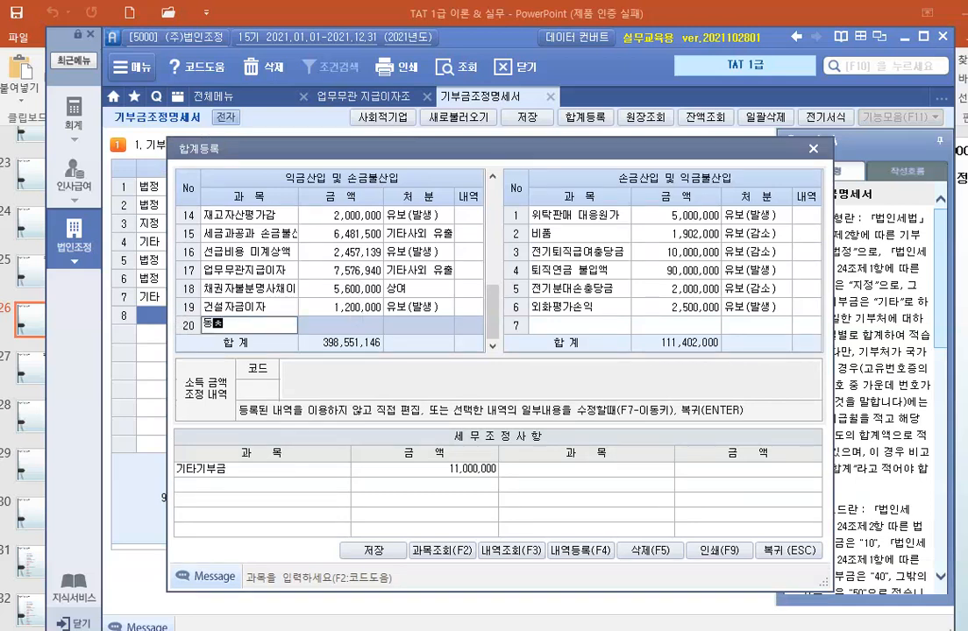
{"action": "type", "text": "창회 특별회비"}
{"action": "key", "text": "Return"}
{"action": "type", "text": "8000000"}
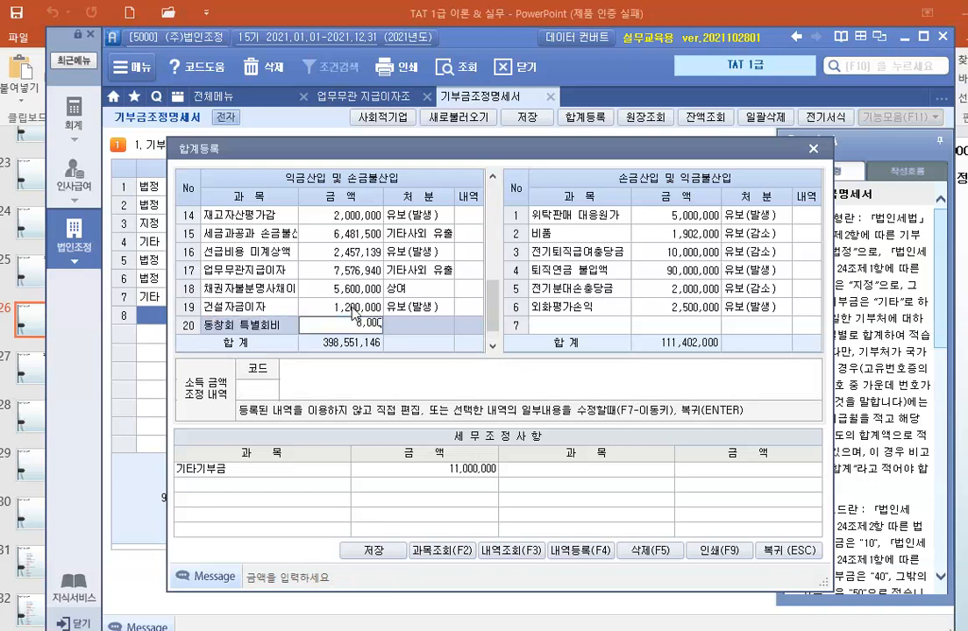
{"action": "key", "text": "Return"}
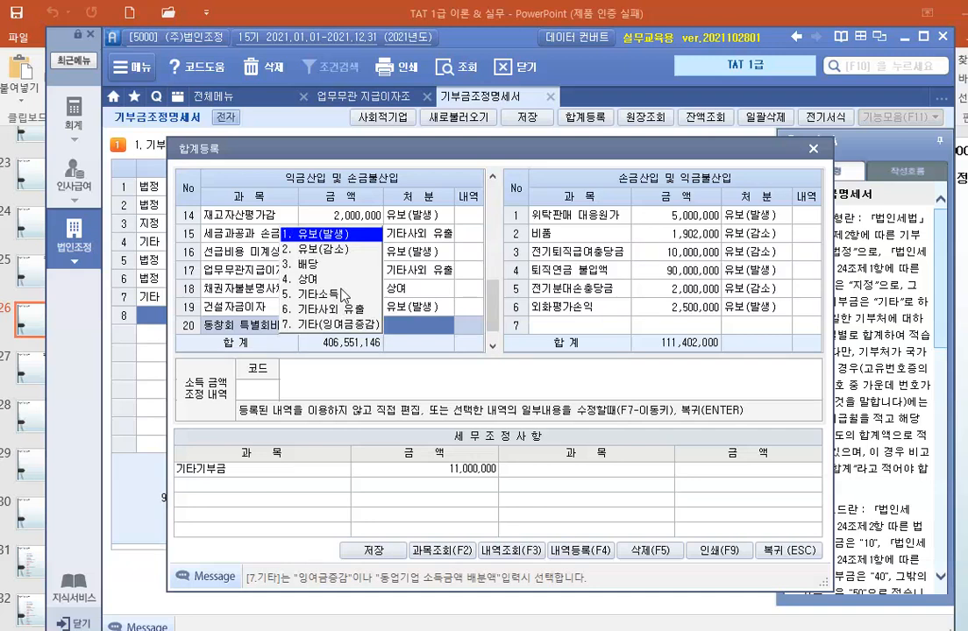
{"action": "left_click", "coordinate": [321, 281]}
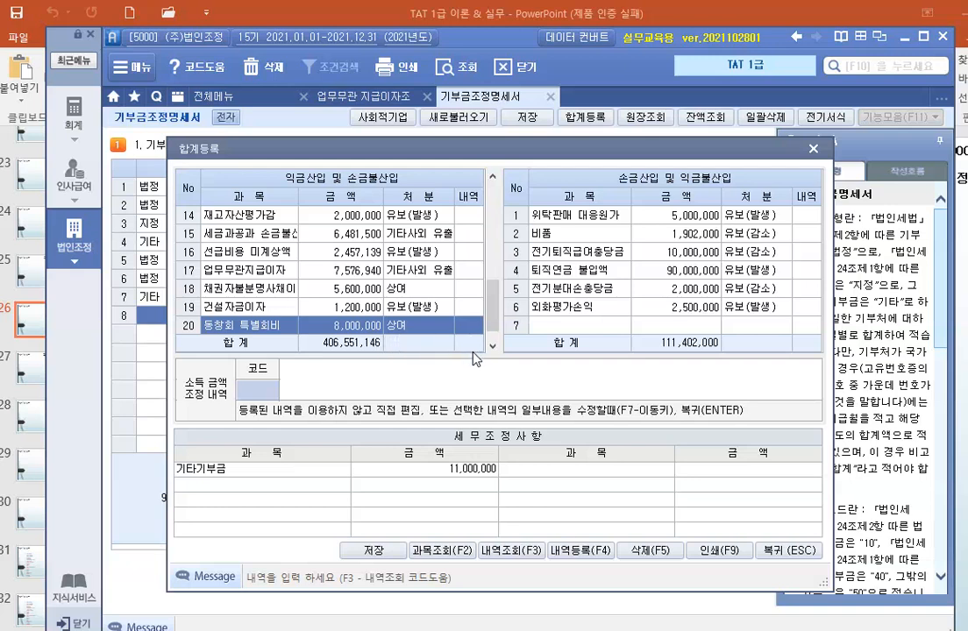
{"action": "key", "text": "Return"}
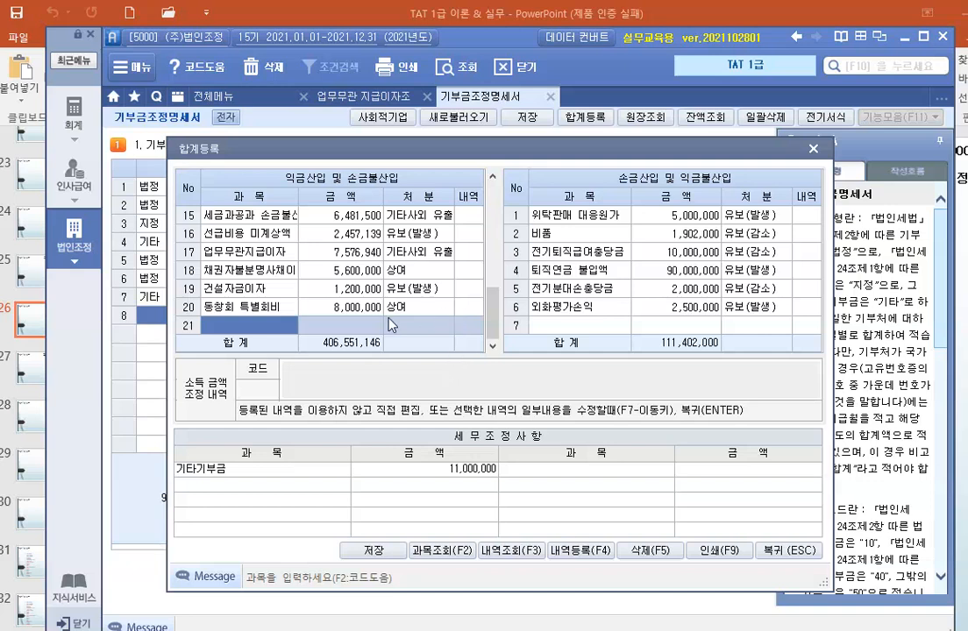
Add 미지급기부금(어음) for 3,000,000 to 익금산입 및 손금불산입 in row 21, with the disposition 유보(발생)
{"action": "type", "text": "미지급기"}
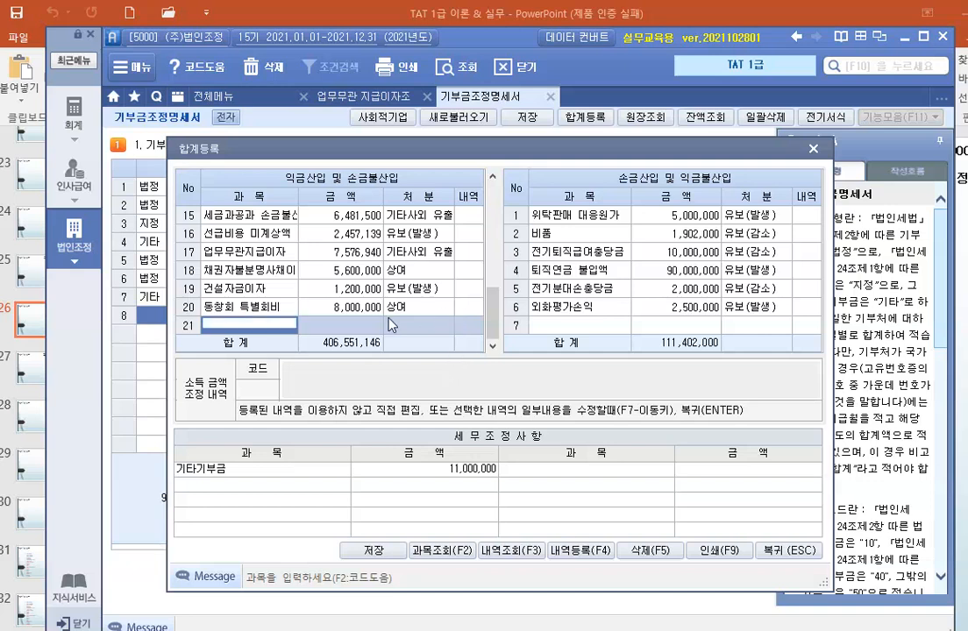
{"action": "type", "text": "부금("}
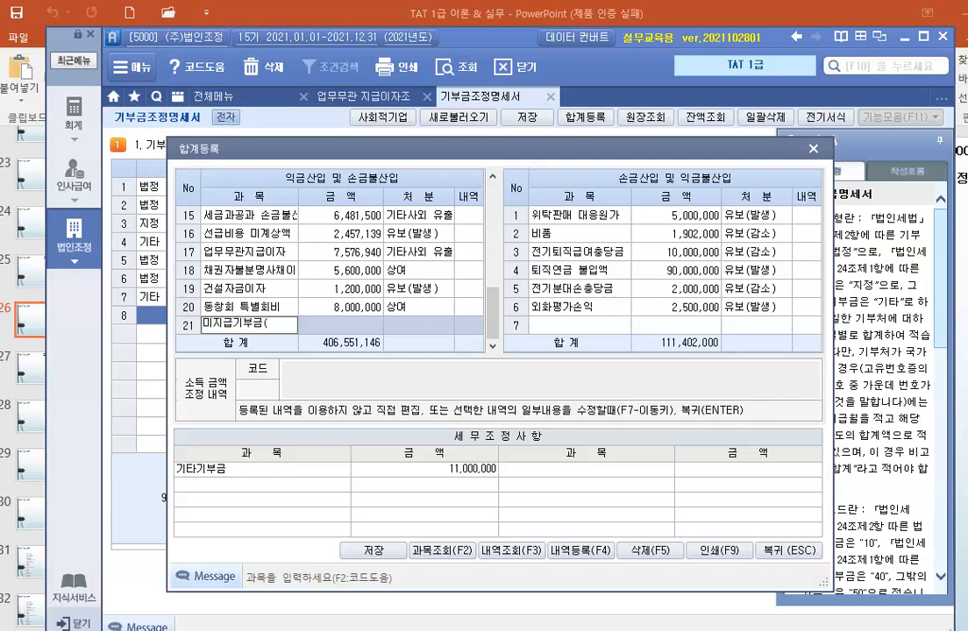
{"action": "type", "text": "어음)"}
{"action": "key", "text": "Return"}
{"action": "type", "text": "3000000"}
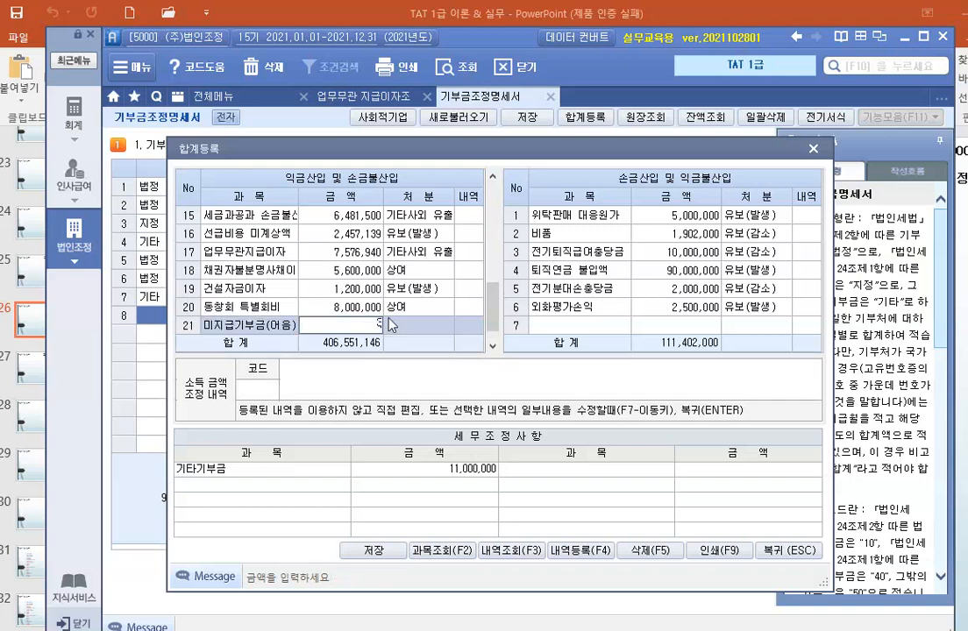
{"action": "key", "text": "Return"}
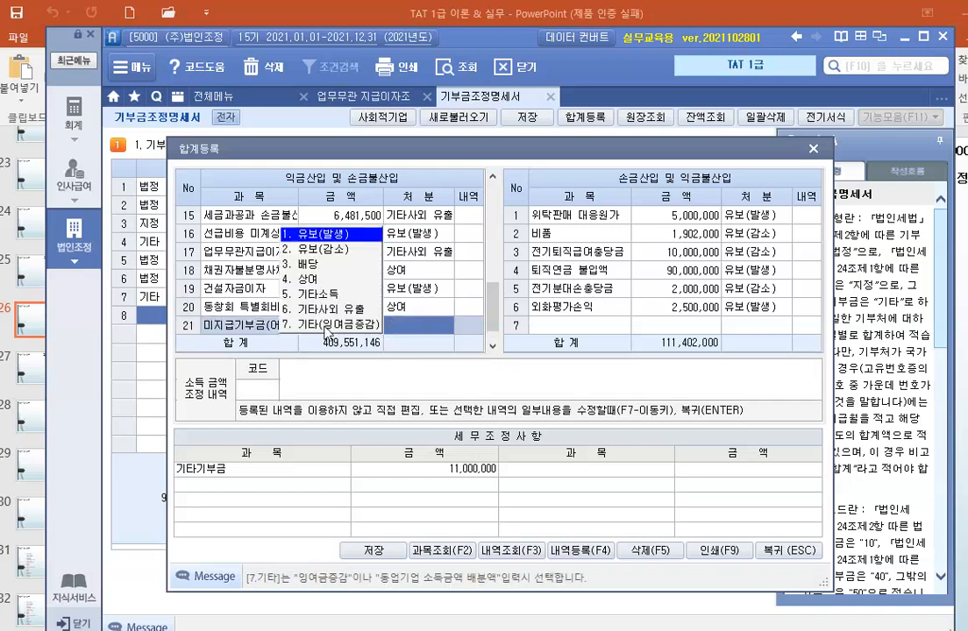
{"action": "left_click", "coordinate": [322, 235]}
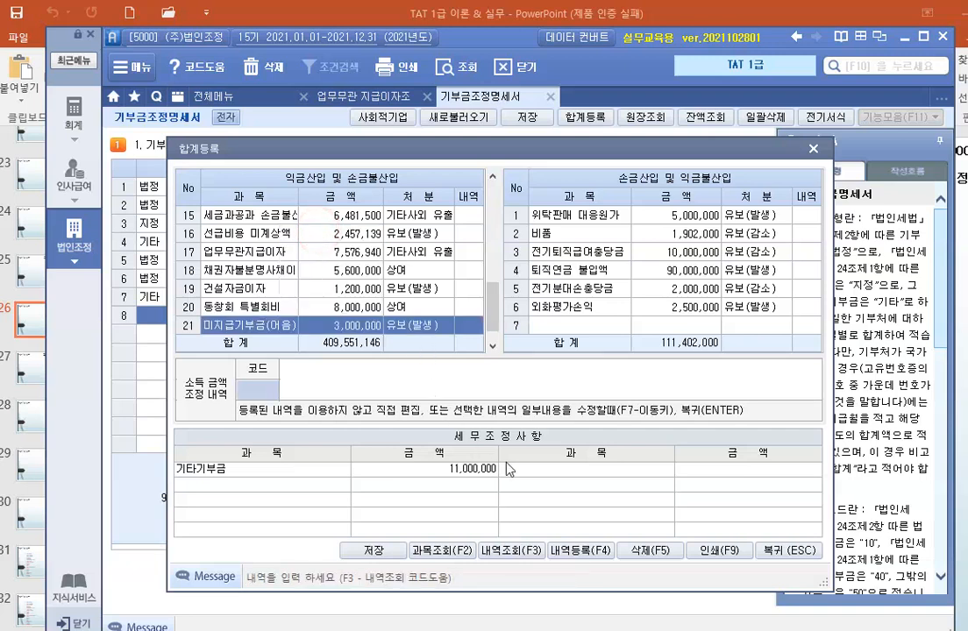
Save the registered income adjustments and return to the 기부금 명세서
{"action": "left_click", "coordinate": [375, 551]}
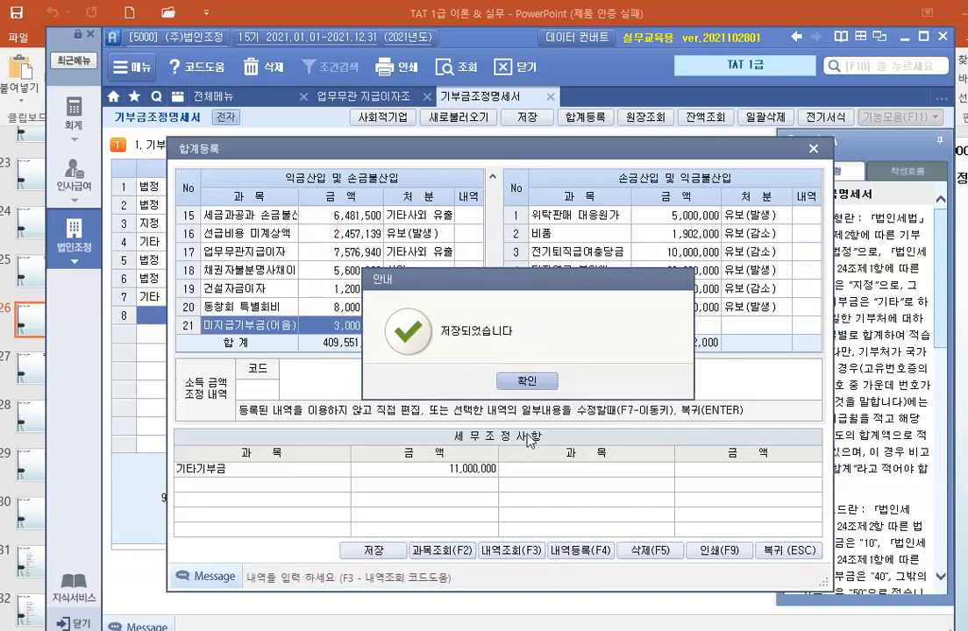
{"action": "left_click", "coordinate": [529, 382]}
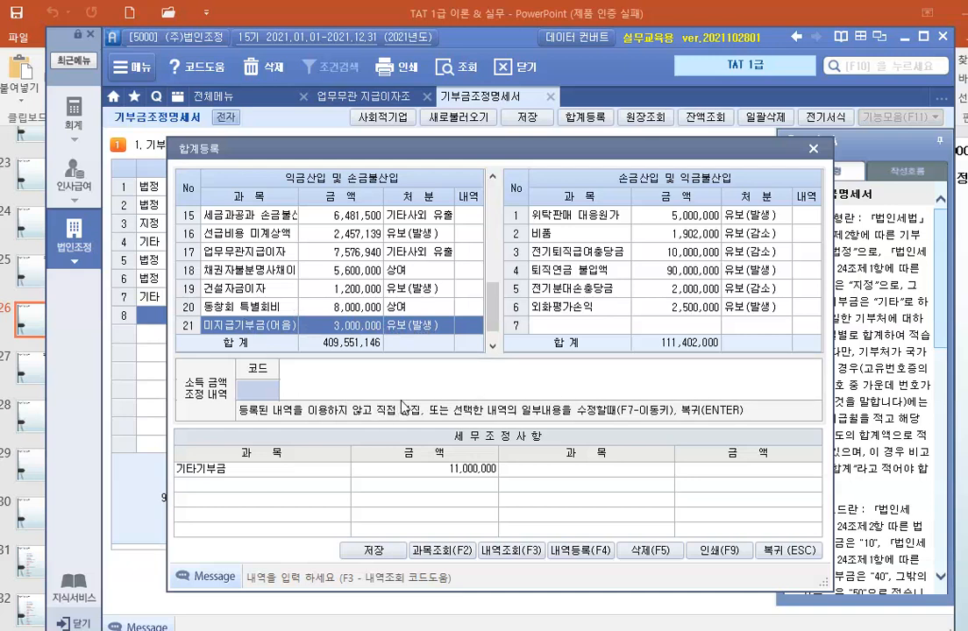
{"action": "left_click", "coordinate": [786, 552]}
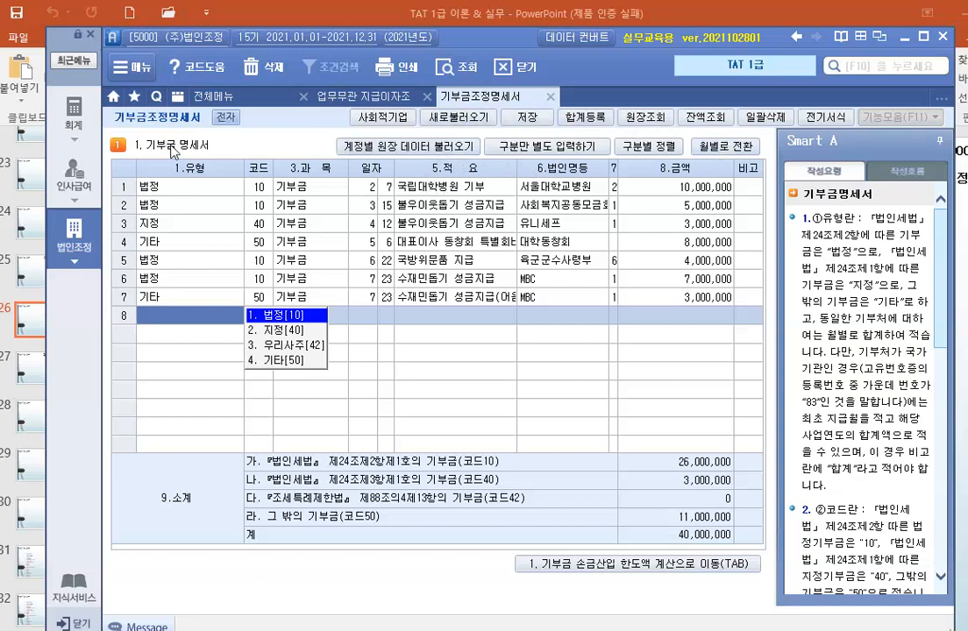
Move from the donation list to the 기부금 손금산입 한도액 calculation and its 기부금 이월액 명세서
{"action": "left_click", "coordinate": [653, 564]}
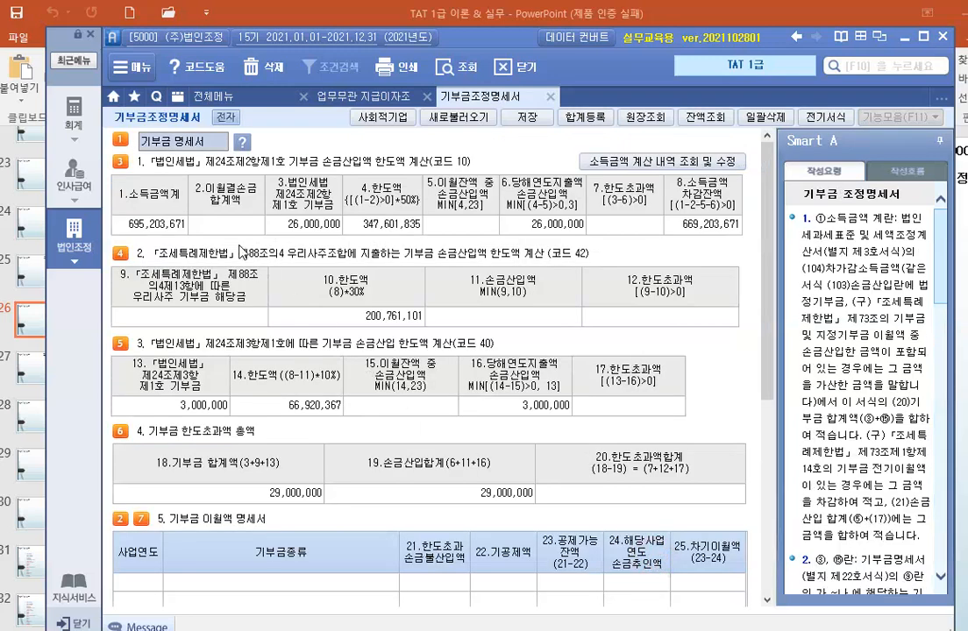
{"action": "left_click", "coordinate": [182, 579]}
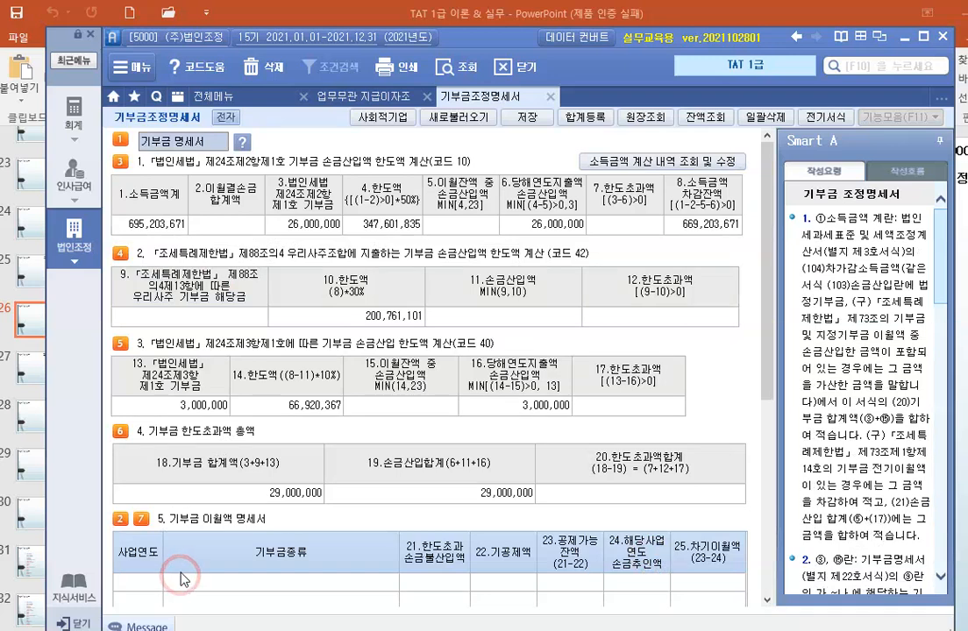
{"action": "left_click", "coordinate": [355, 586]}
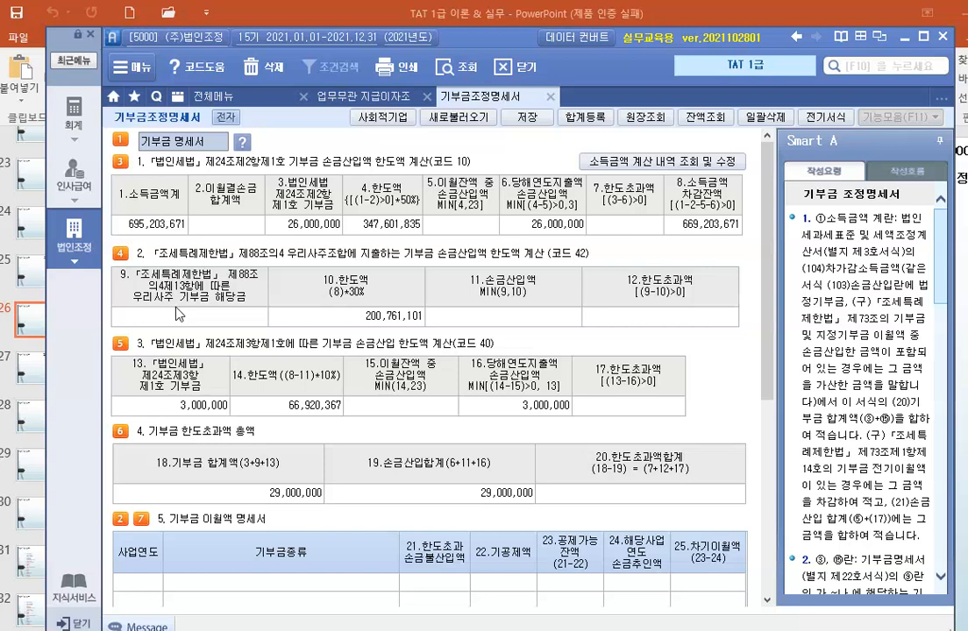
{"action": "left_click", "coordinate": [76, 224]}
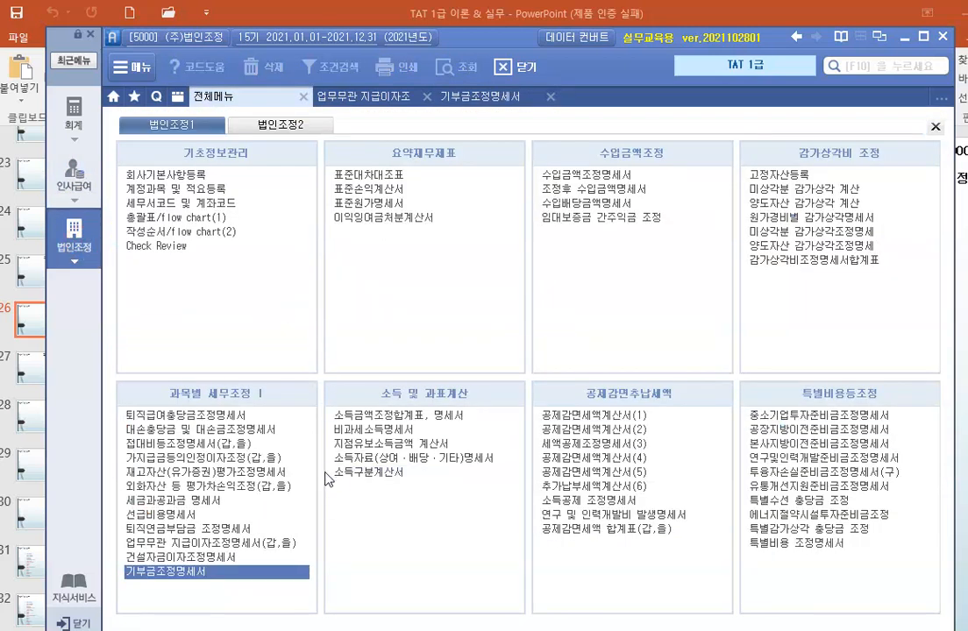
{"action": "left_click", "coordinate": [289, 131]}
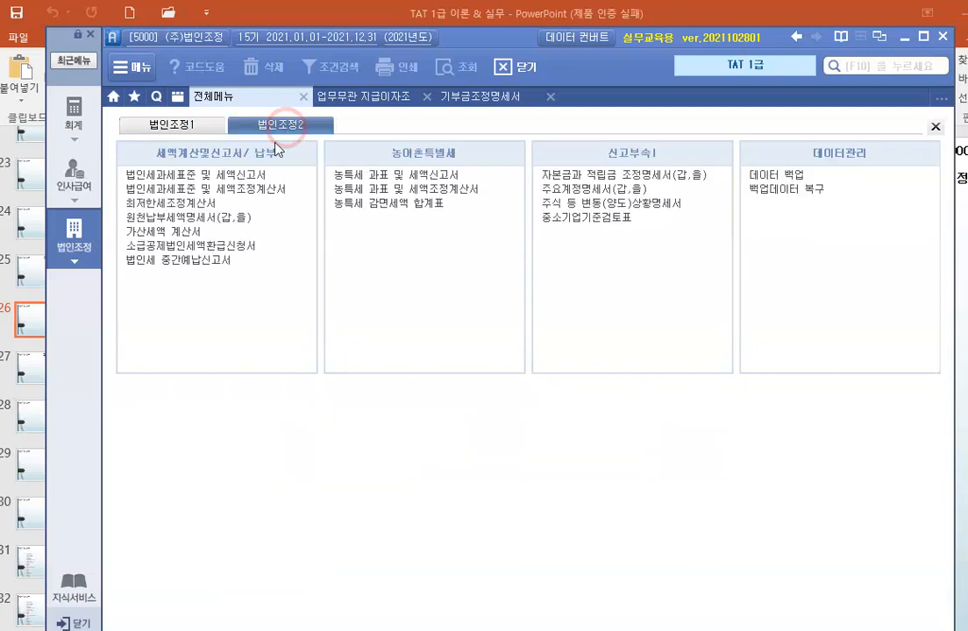
{"action": "left_click", "coordinate": [189, 125]}
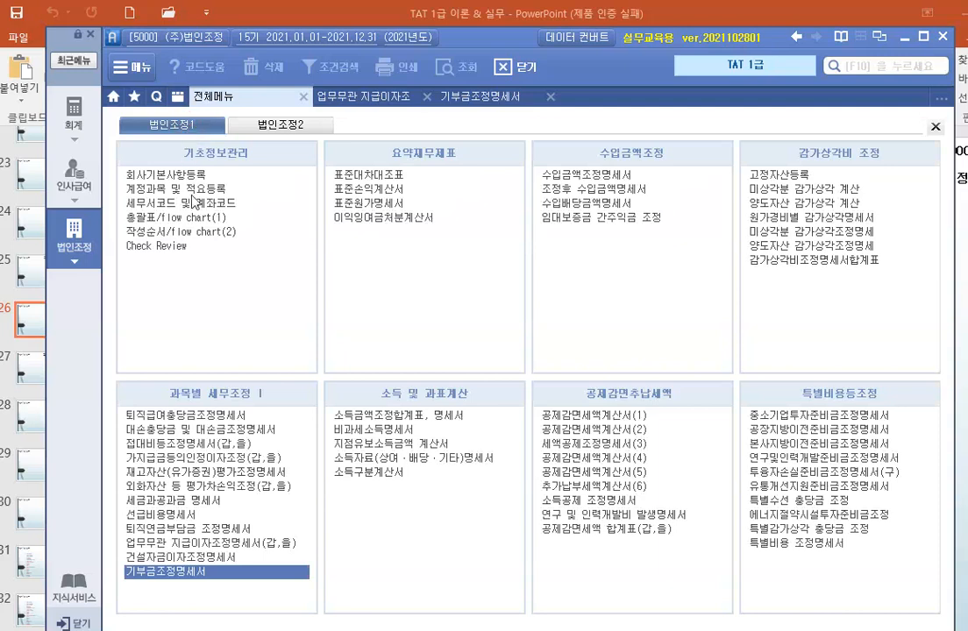
{"action": "left_click", "coordinate": [166, 572]}
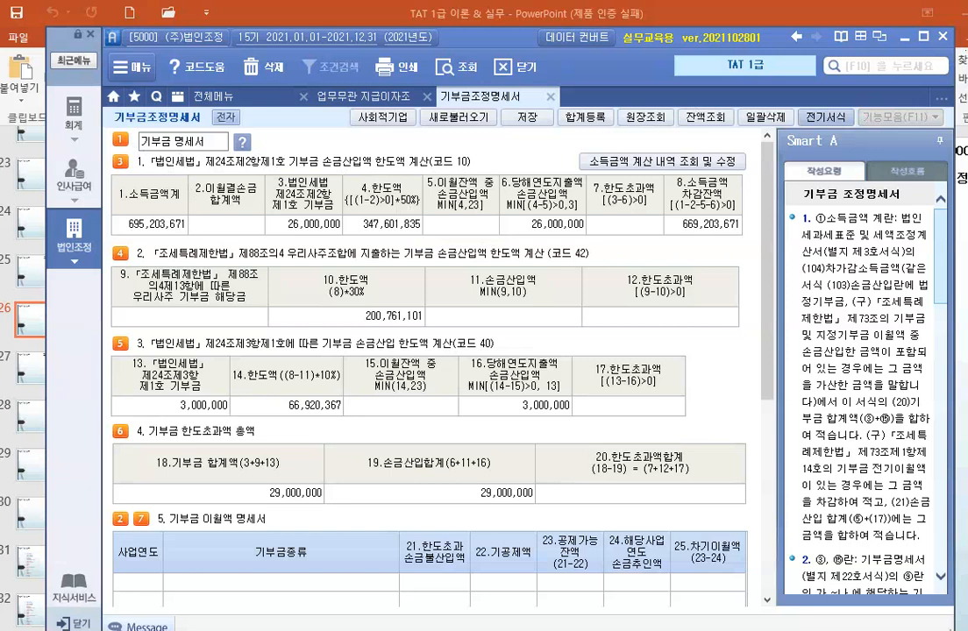
Review the 소득금액 계산내역, circling the 결산서상 당기순이익 and 세무조정 amounts in red, and close it with the markings cleared
{"action": "left_click_drag", "start_coordinate": [132, 131], "coordinate": [138, 150]}
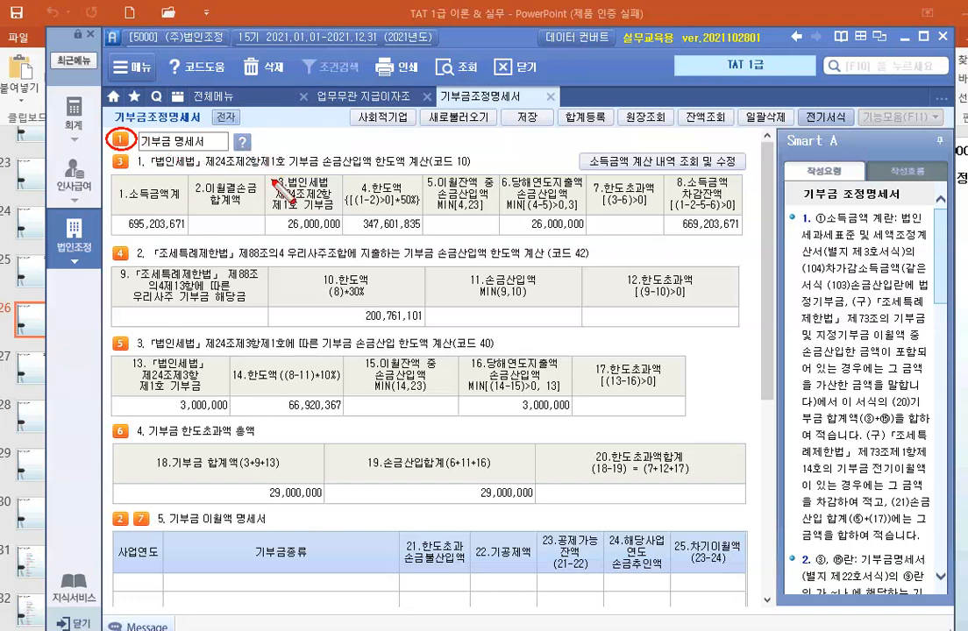
{"action": "key", "text": "Escape"}
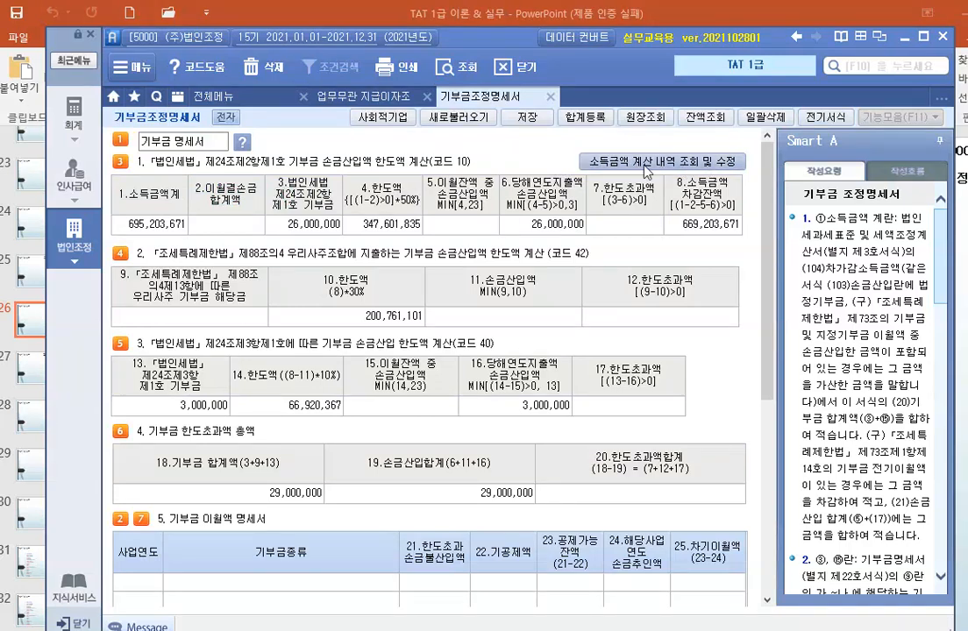
{"action": "left_click", "coordinate": [666, 162]}
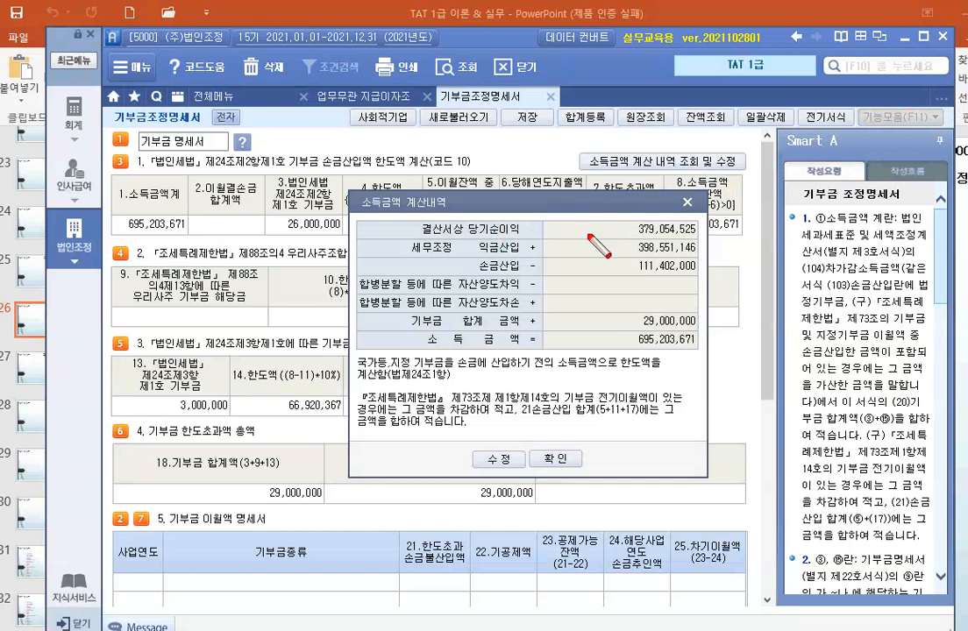
{"action": "mouse_move", "coordinate": [618, 217]}
{"action": "left_mouse_down"}
{"action": "mouse_move", "coordinate": [699, 220]}
{"action": "mouse_move", "coordinate": [619, 219]}
{"action": "left_mouse_up"}
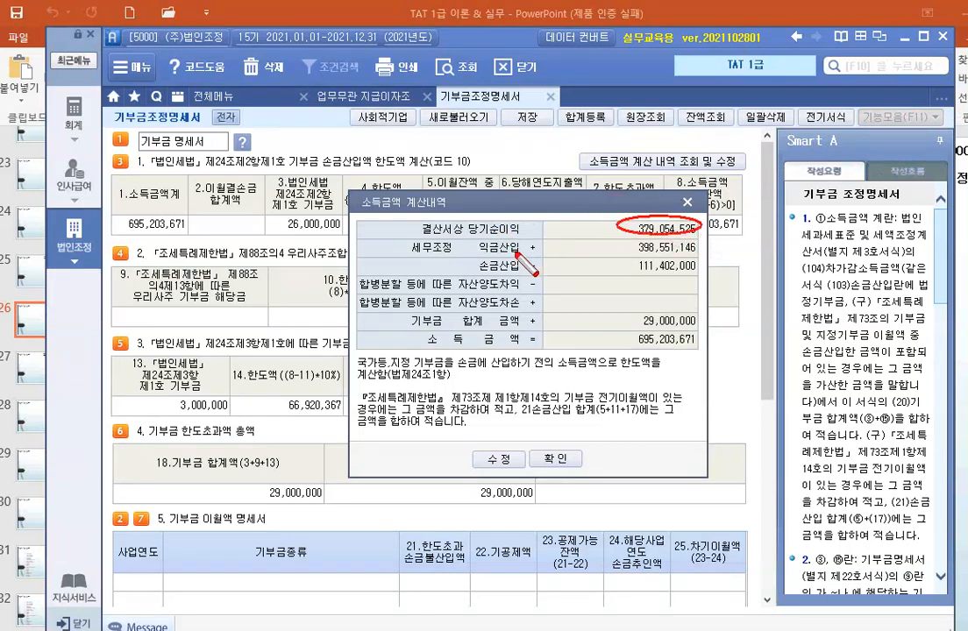
{"action": "mouse_move", "coordinate": [449, 244]}
{"action": "left_mouse_down"}
{"action": "mouse_move", "coordinate": [409, 254]}
{"action": "mouse_move", "coordinate": [452, 247]}
{"action": "left_mouse_up"}
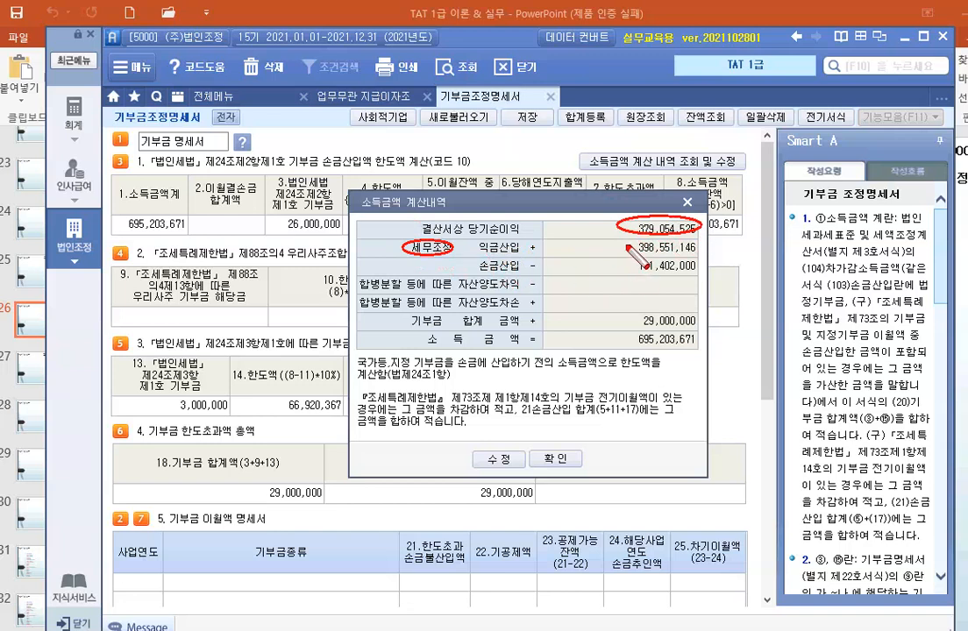
{"action": "left_click_drag", "start_coordinate": [628, 239], "coordinate": [701, 278]}
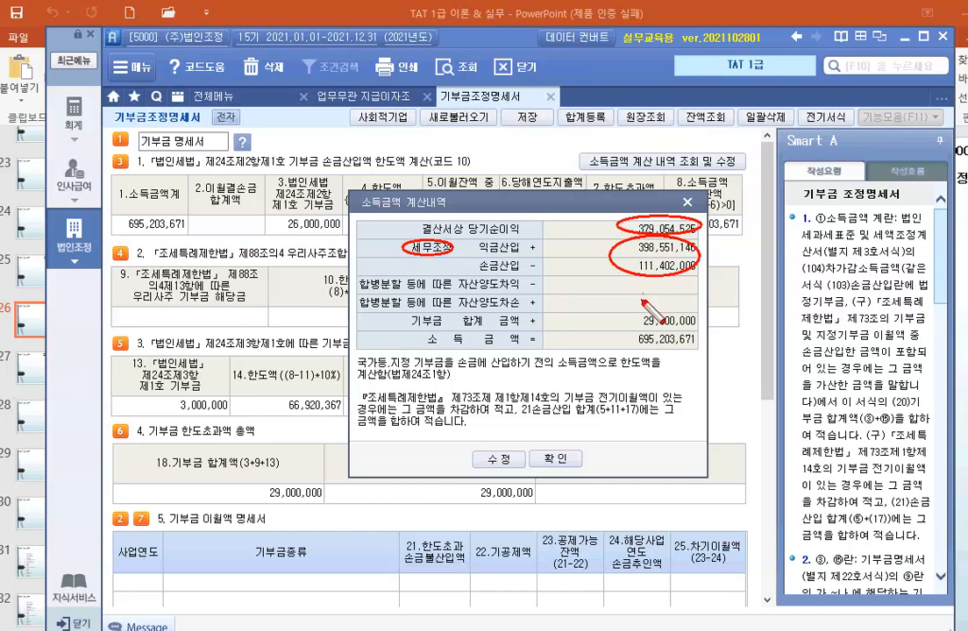
{"action": "key", "text": "Escape"}
{"action": "left_click", "coordinate": [562, 461]}
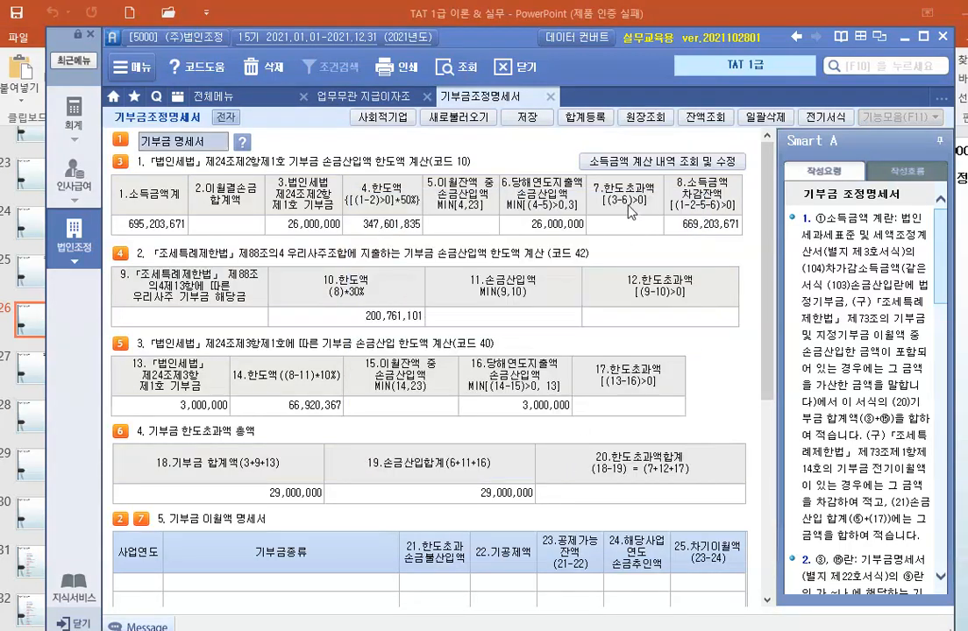
Reload the 소득금액 items from the related forms and check the 소득금액 계산내역 for the updated adjustments
{"action": "left_click", "coordinate": [455, 121]}
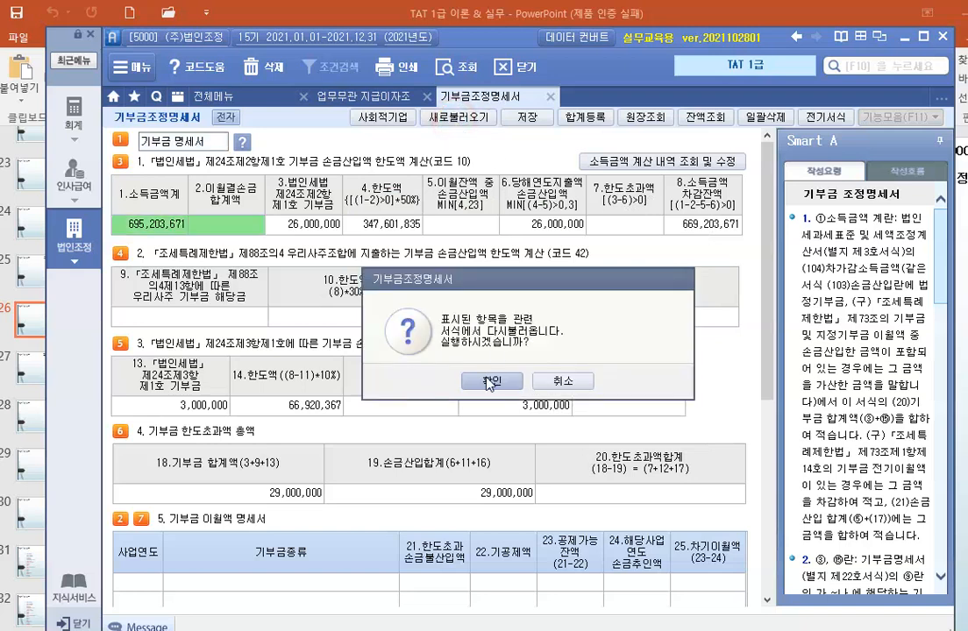
{"action": "left_click", "coordinate": [489, 383]}
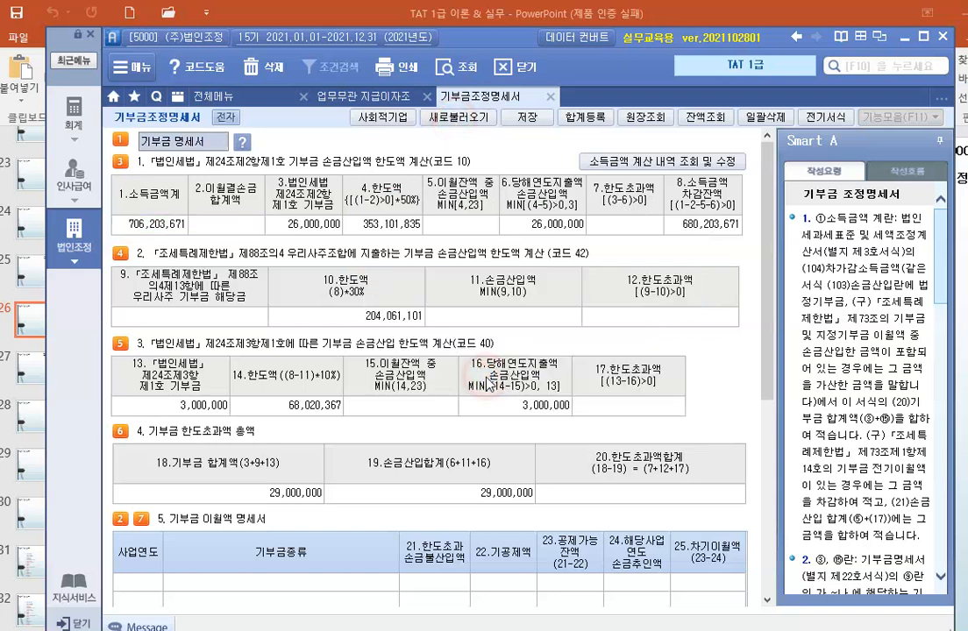
{"action": "left_click", "coordinate": [619, 161]}
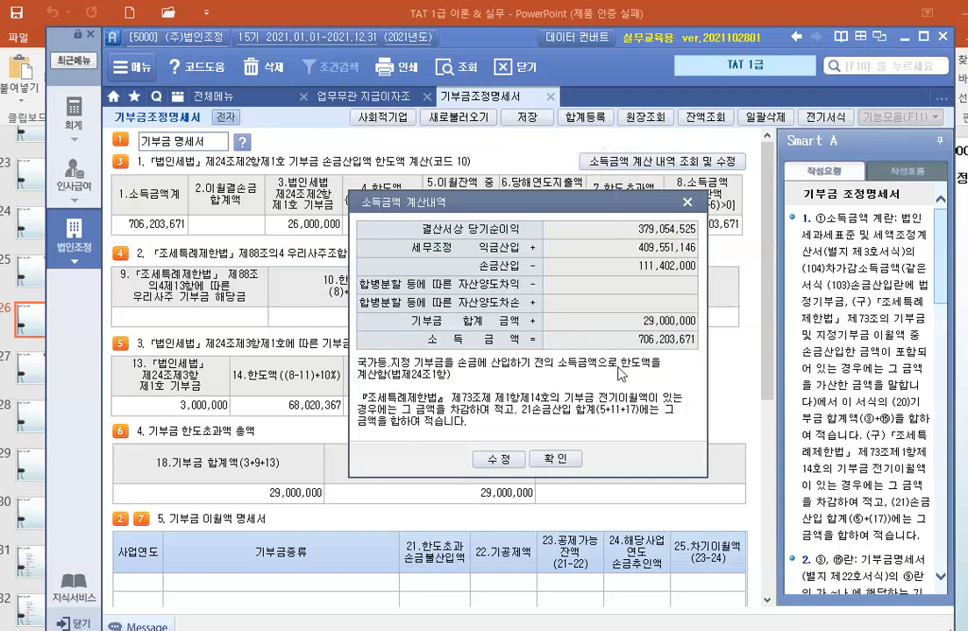
{"action": "left_click", "coordinate": [553, 457]}
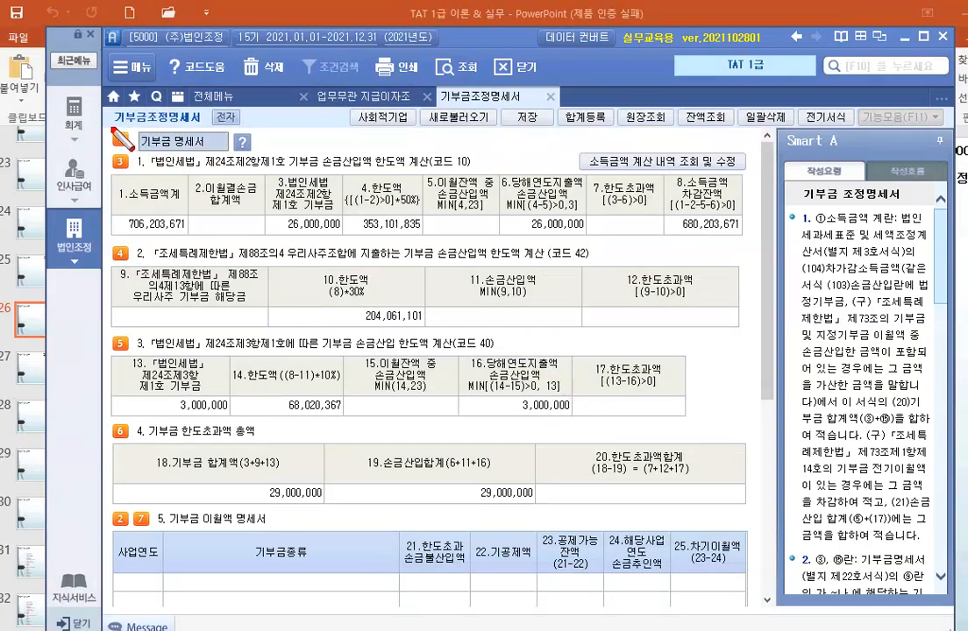
Circle the number 1 marker beside 기부금 명세서 and the 새로불러오기 command in red, and clear the markings
{"action": "mouse_move", "coordinate": [110, 125]}
{"action": "left_mouse_down"}
{"action": "mouse_move", "coordinate": [103, 145]}
{"action": "mouse_move", "coordinate": [149, 156]}
{"action": "mouse_move", "coordinate": [133, 129]}
{"action": "left_mouse_up"}
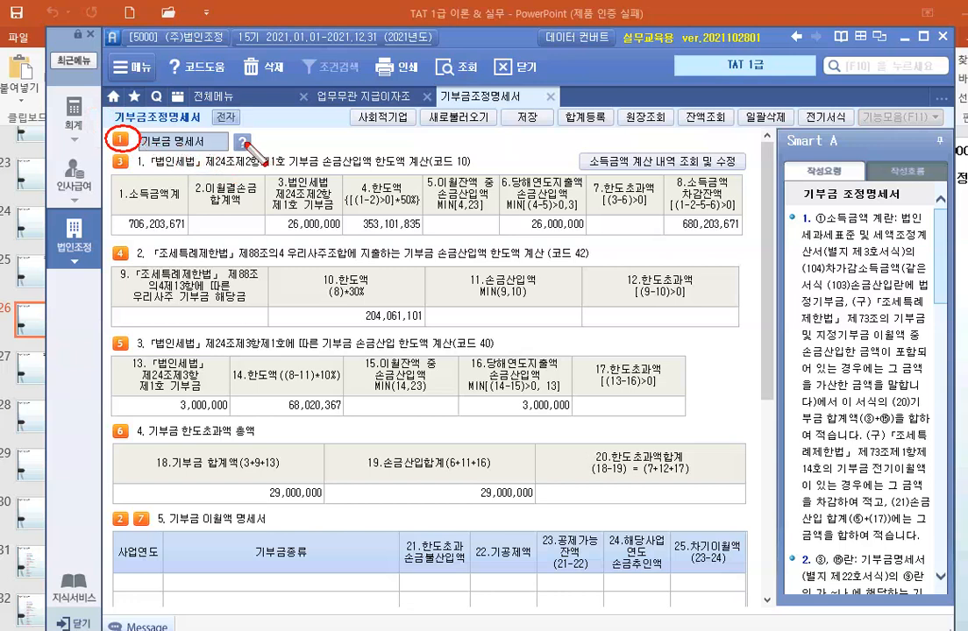
{"action": "left_click", "coordinate": [440, 142]}
{"action": "left_click_drag", "start_coordinate": [421, 100], "coordinate": [491, 142]}
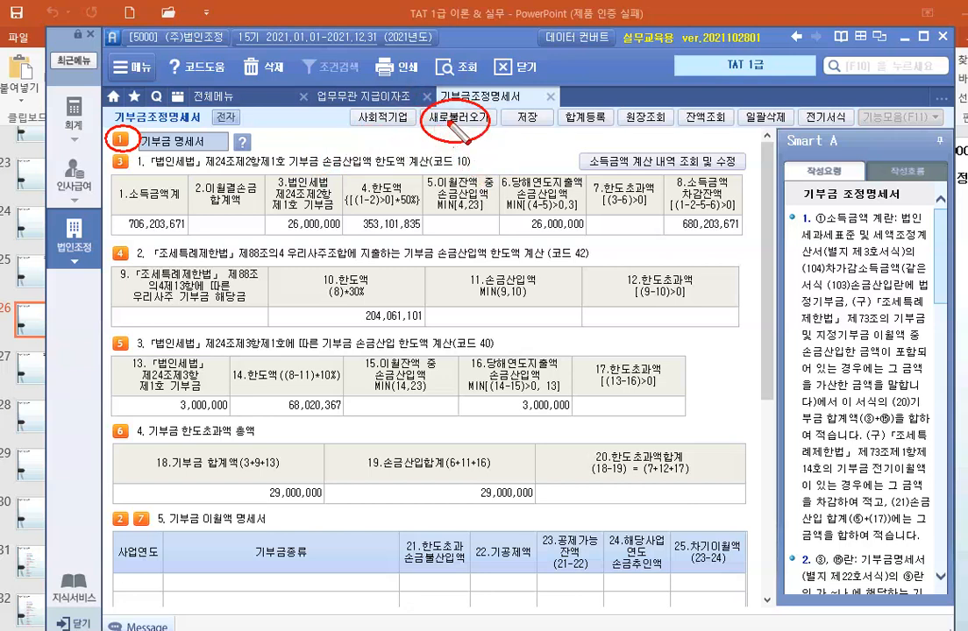
{"action": "key", "text": "Escape"}
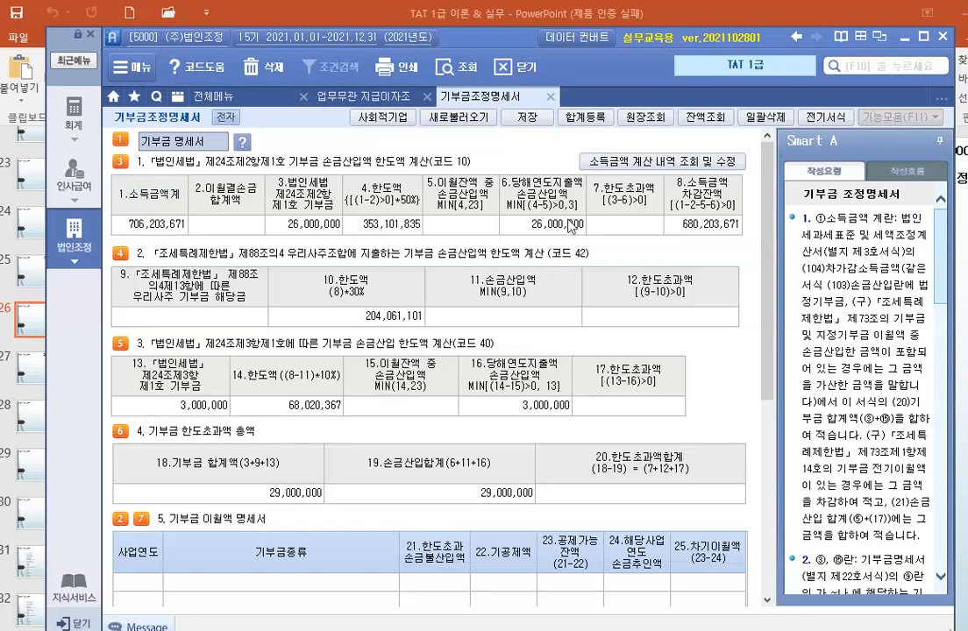
Review the 소득금액 계산내역, circle its final 소득금액 amount in red, and close it with the marking cleared
{"action": "left_click", "coordinate": [624, 168]}
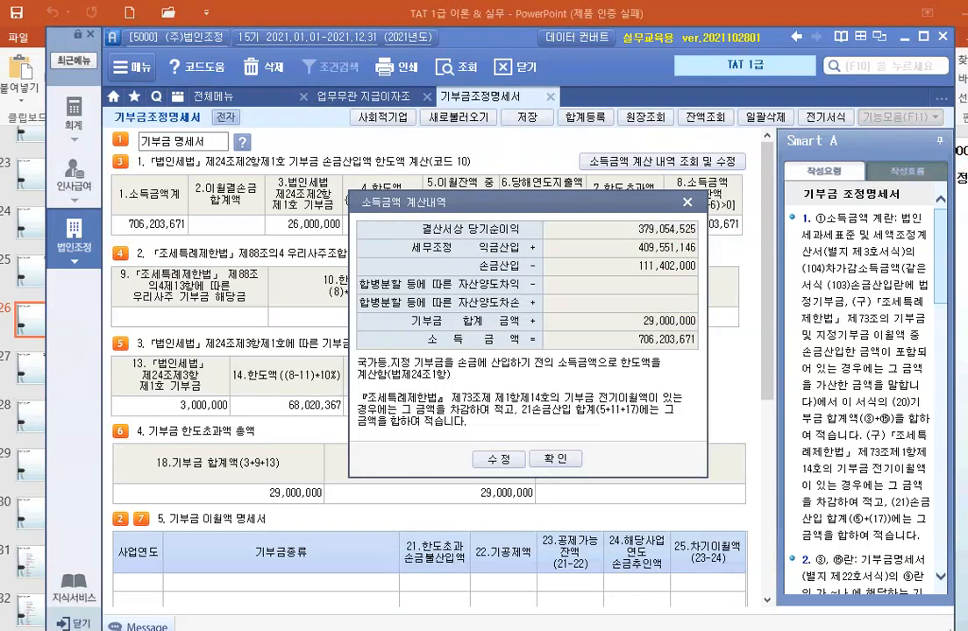
{"action": "left_click_drag", "start_coordinate": [628, 326], "coordinate": [703, 358]}
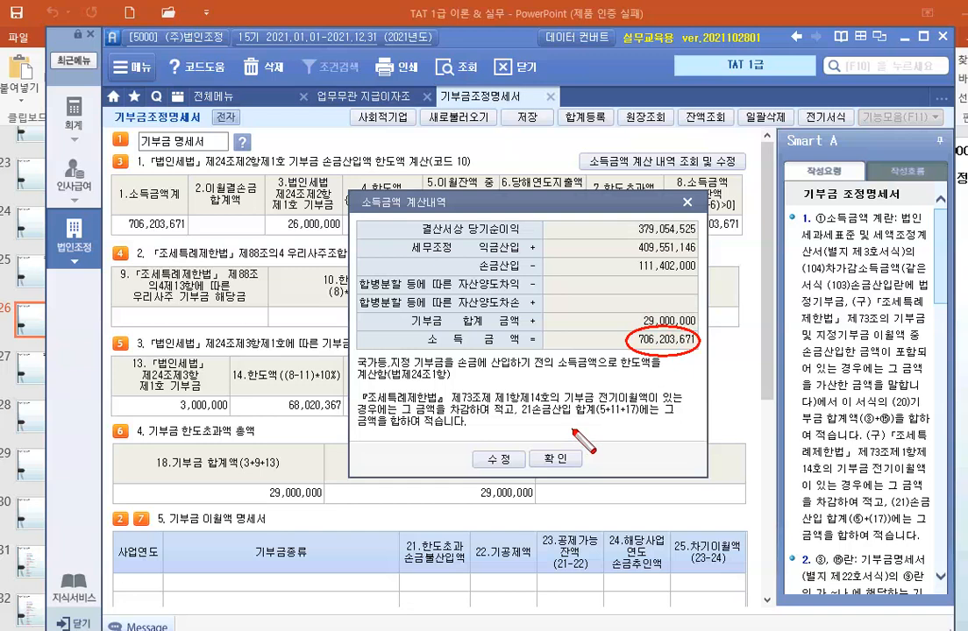
{"action": "left_click", "coordinate": [556, 460]}
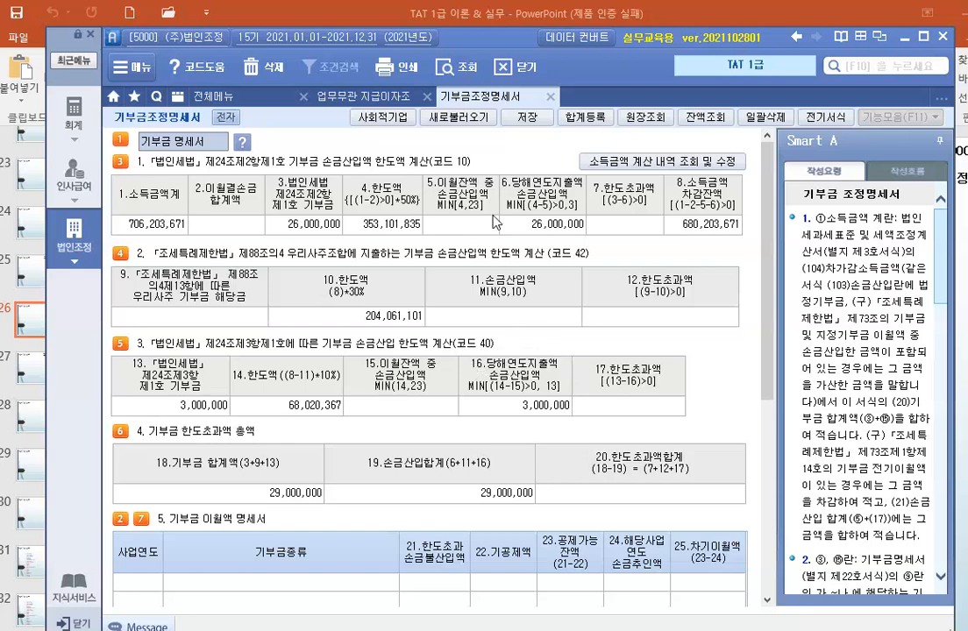
Add a 2020 row to the 기부금 이월액 명세서 for 「법인세법」제24조제3항제1호에 따른 기부금 with 한도초과 손금불산입액 12,000,000
{"action": "left_click", "coordinate": [472, 225]}
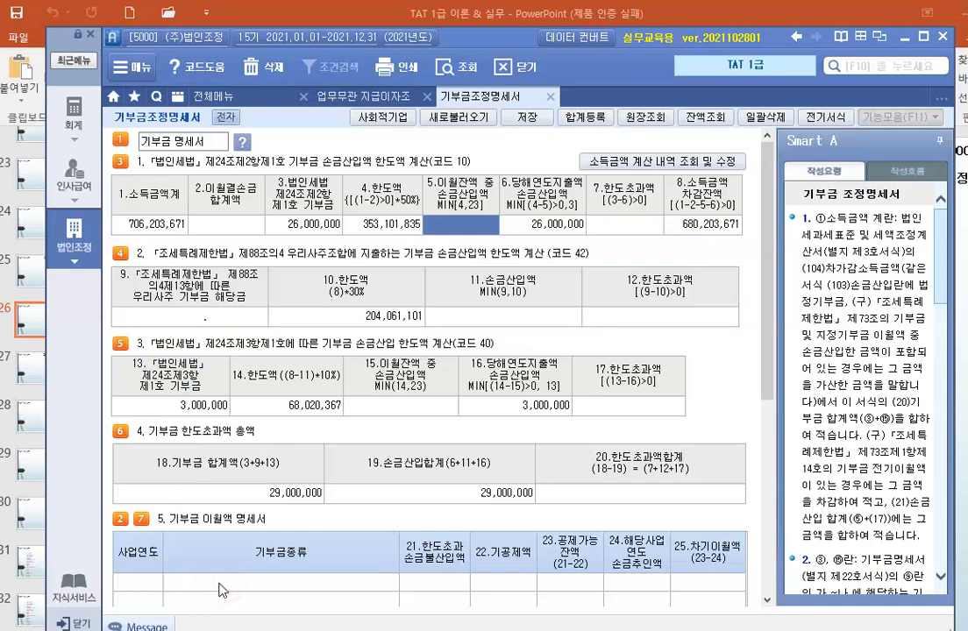
{"action": "scroll", "coordinate": [252, 562], "scroll_direction": "down", "scroll_amount": 3}
{"action": "left_click", "coordinate": [138, 431]}
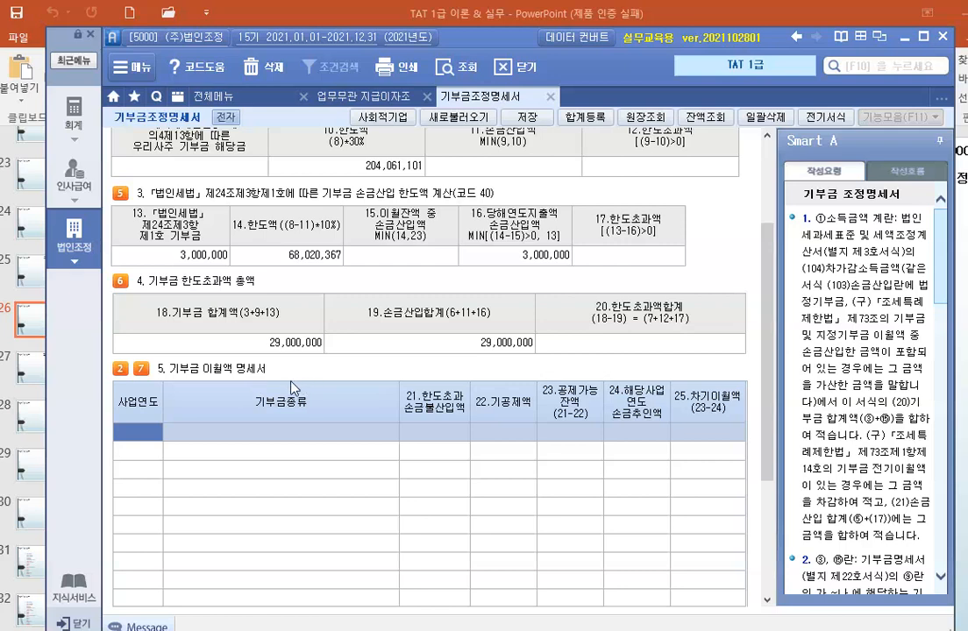
{"action": "type", "text": "2020"}
{"action": "key", "text": "Return"}
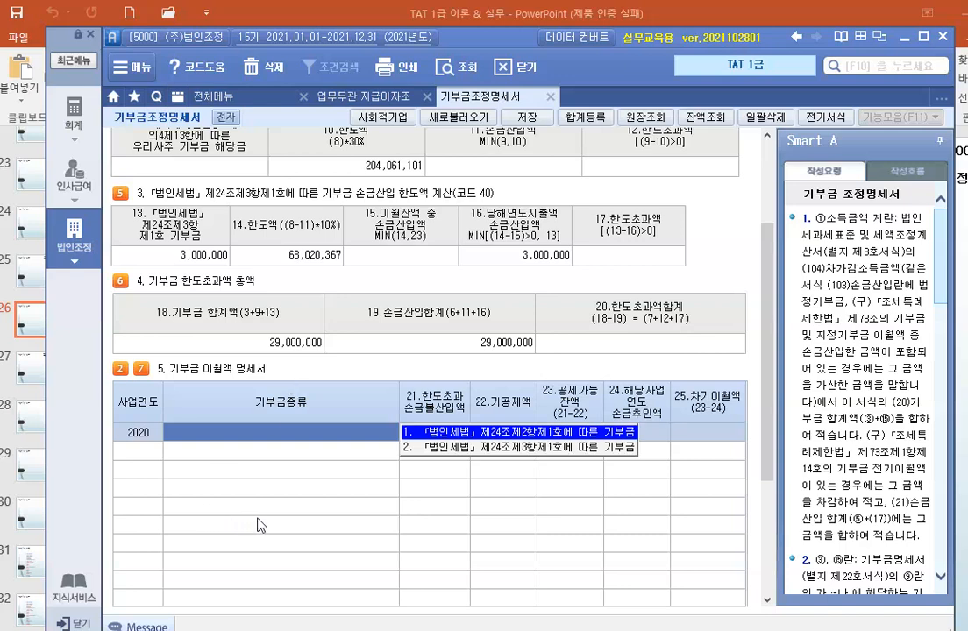
{"action": "left_click", "coordinate": [530, 448]}
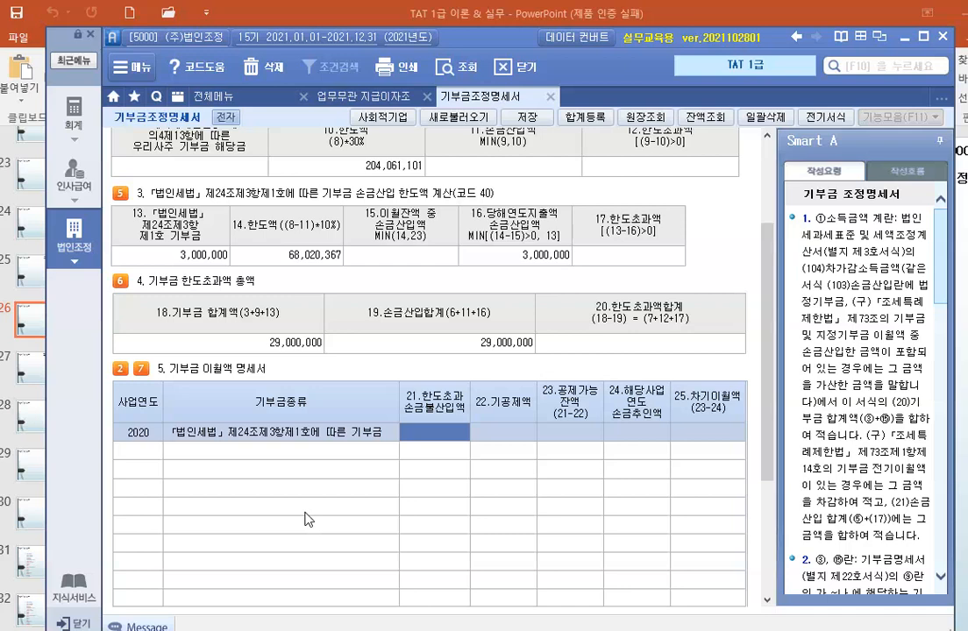
{"action": "type", "text": "12000000"}
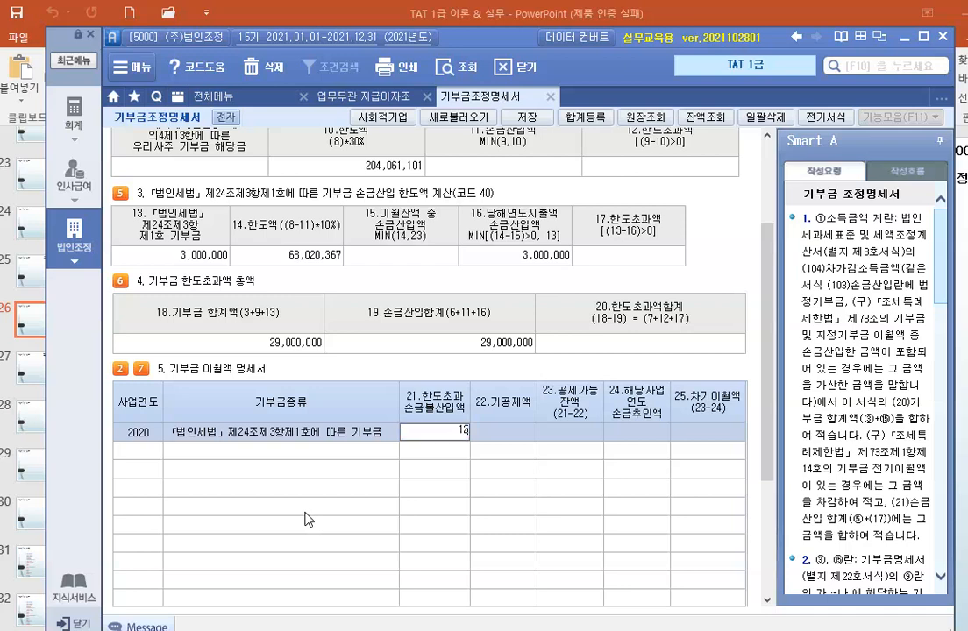
{"action": "key", "text": "Return"}
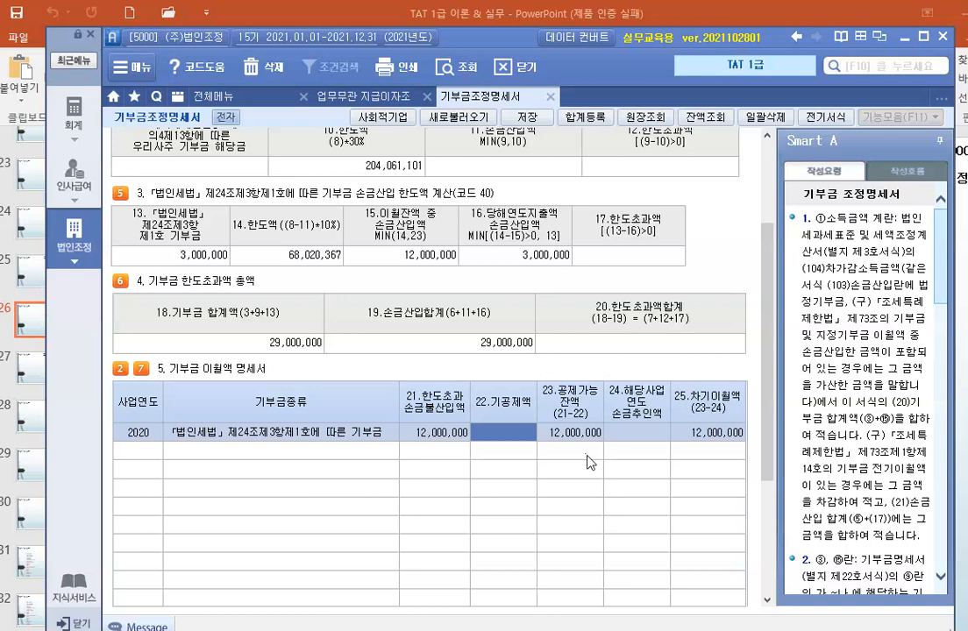
Box the 손금추인액 heading in red, clear it, and enter 12,000,000 as the 2020 row's 해당사업연도 손금추인액
{"action": "left_click", "coordinate": [636, 435]}
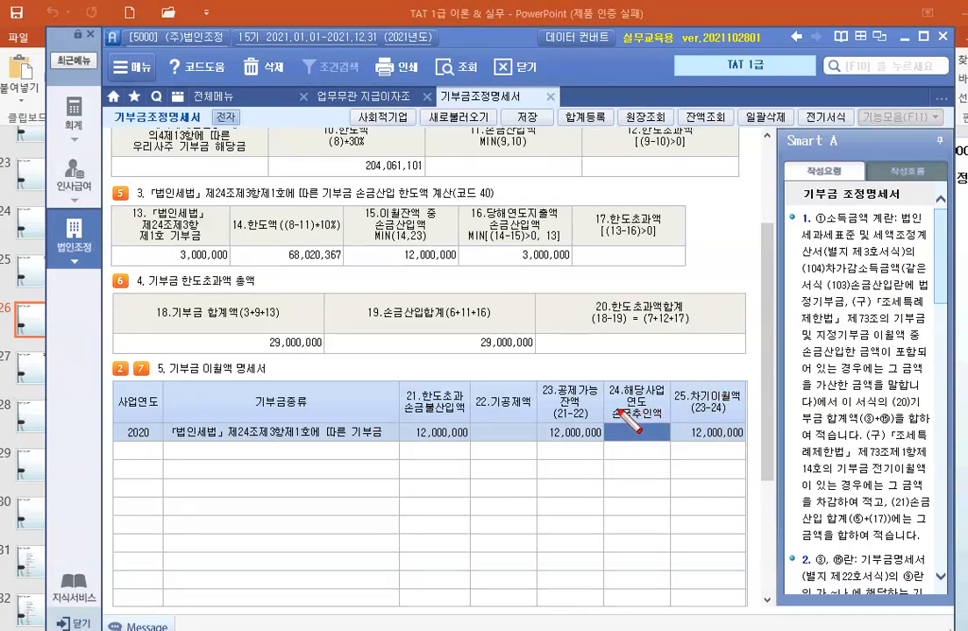
{"action": "left_click_drag", "start_coordinate": [609, 402], "coordinate": [667, 425]}
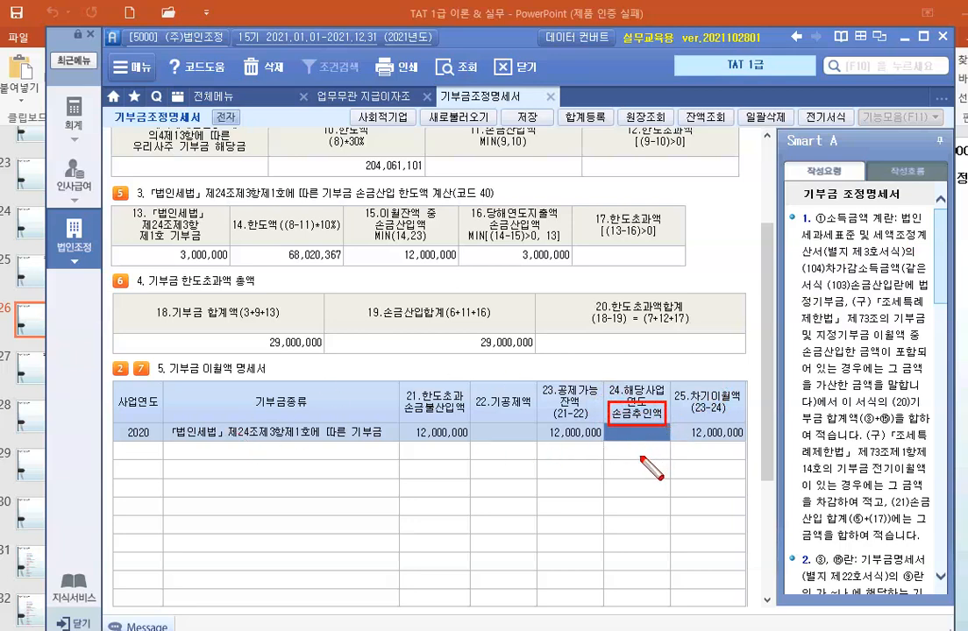
{"action": "key", "text": "e"}
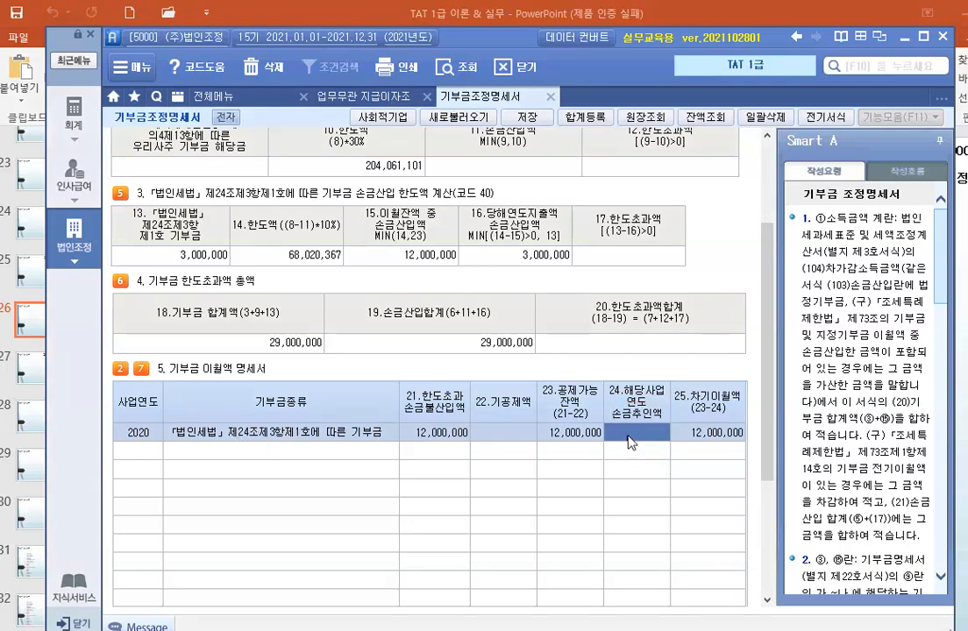
{"action": "key", "text": "Escape"}
{"action": "type", "text": "12000000"}
{"action": "key", "text": "Return"}
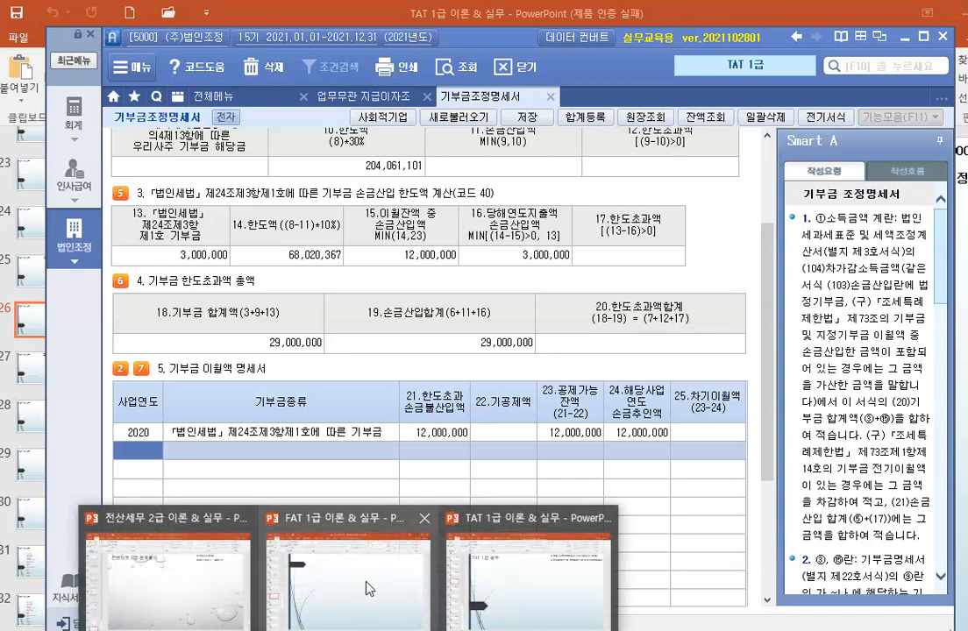
Switch to the TAT 1급 PowerPoint deck, box the 기부금한도초과이월액 손금산입 line on slide 31 in red, and clear it
{"action": "left_click", "coordinate": [482, 592]}
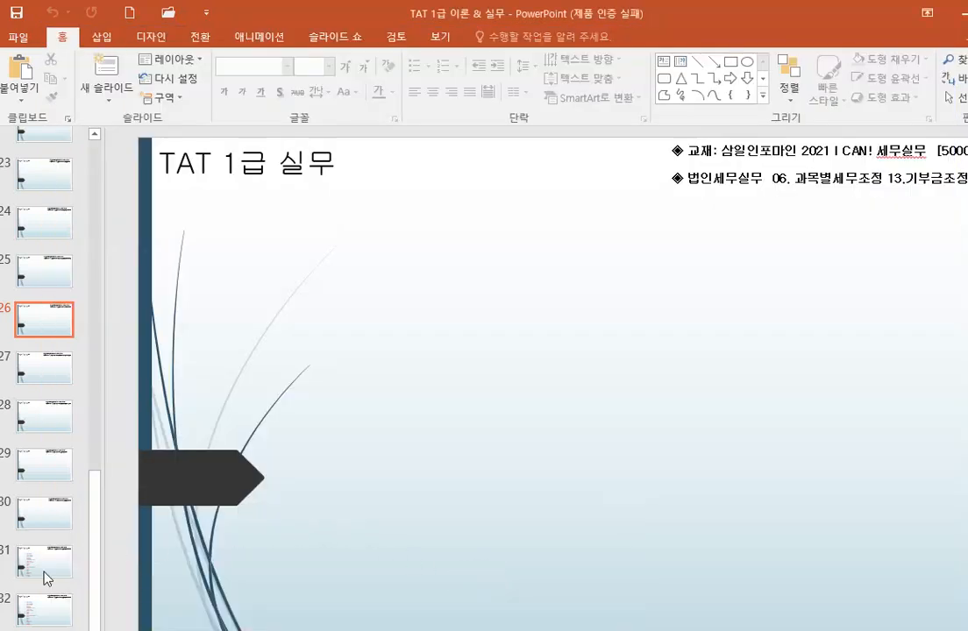
{"action": "left_click", "coordinate": [37, 570]}
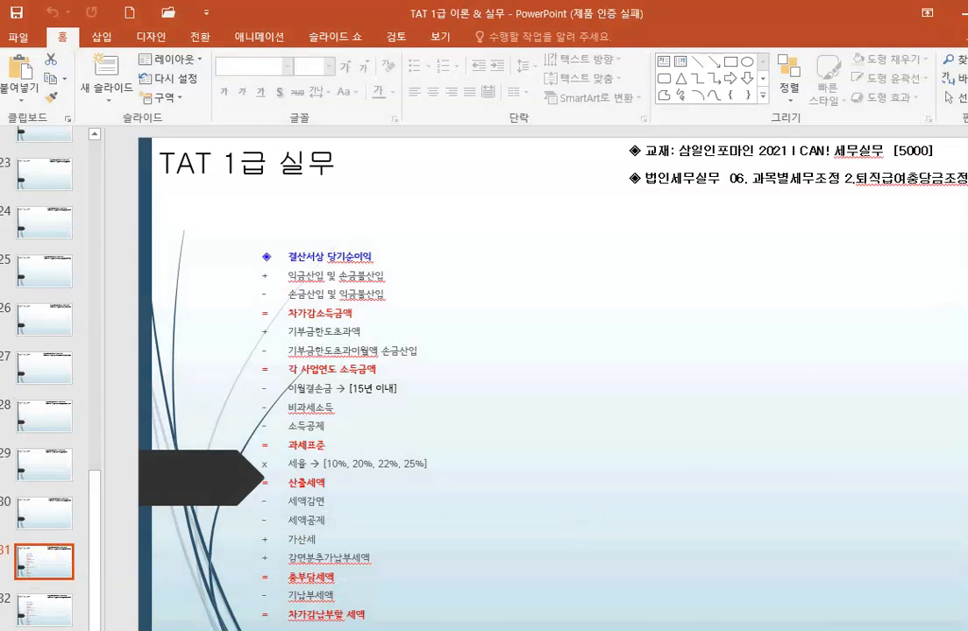
{"action": "mouse_move", "coordinate": [245, 338]}
{"action": "left_mouse_down"}
{"action": "mouse_move", "coordinate": [363, 367]}
{"action": "mouse_move", "coordinate": [425, 360]}
{"action": "left_mouse_up"}
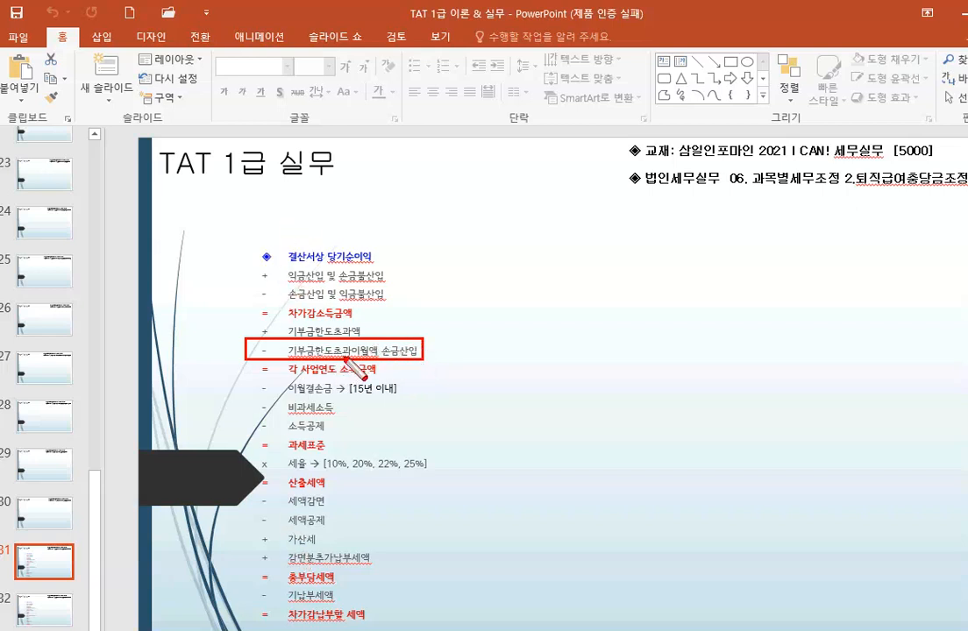
{"action": "key", "text": "Escape"}
Move the tax calculation text box up and to the right, extend it downward, and set its font size to 12
{"action": "left_click", "coordinate": [395, 328]}
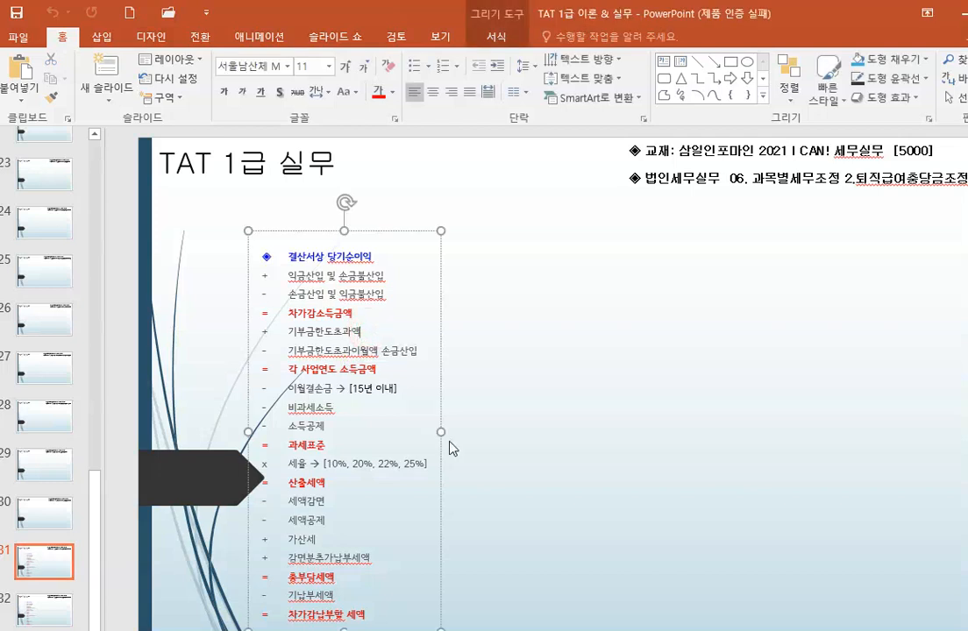
{"action": "left_click_drag", "start_coordinate": [386, 233], "coordinate": [460, 189]}
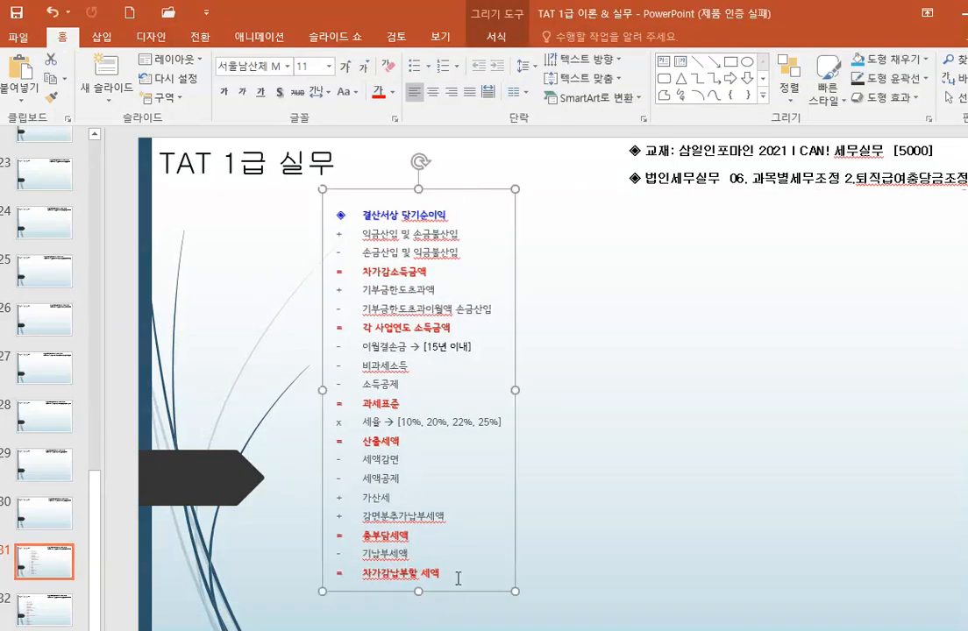
{"action": "left_click_drag", "start_coordinate": [419, 591], "coordinate": [419, 628]}
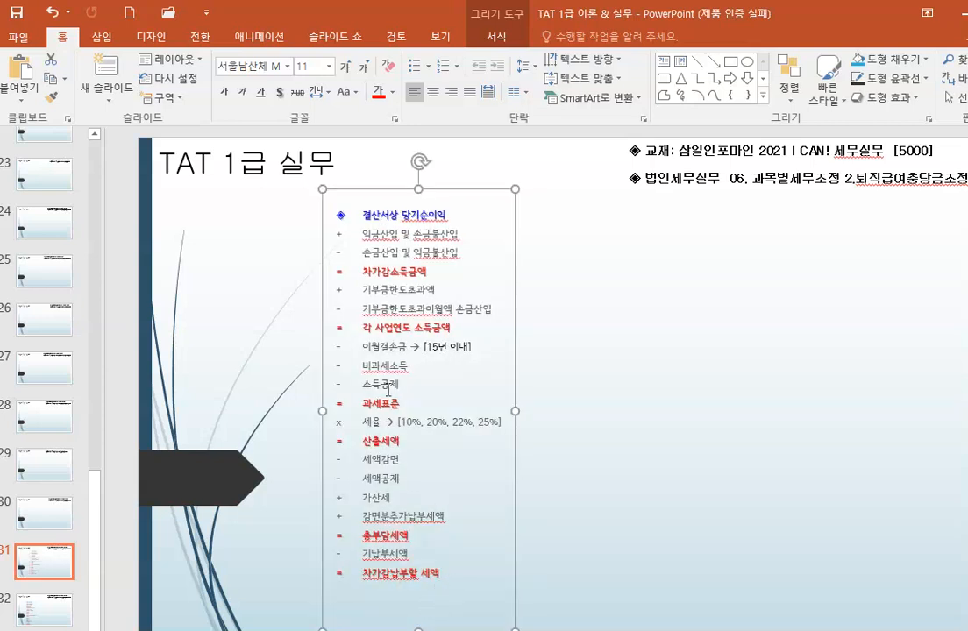
{"action": "left_click", "coordinate": [328, 74]}
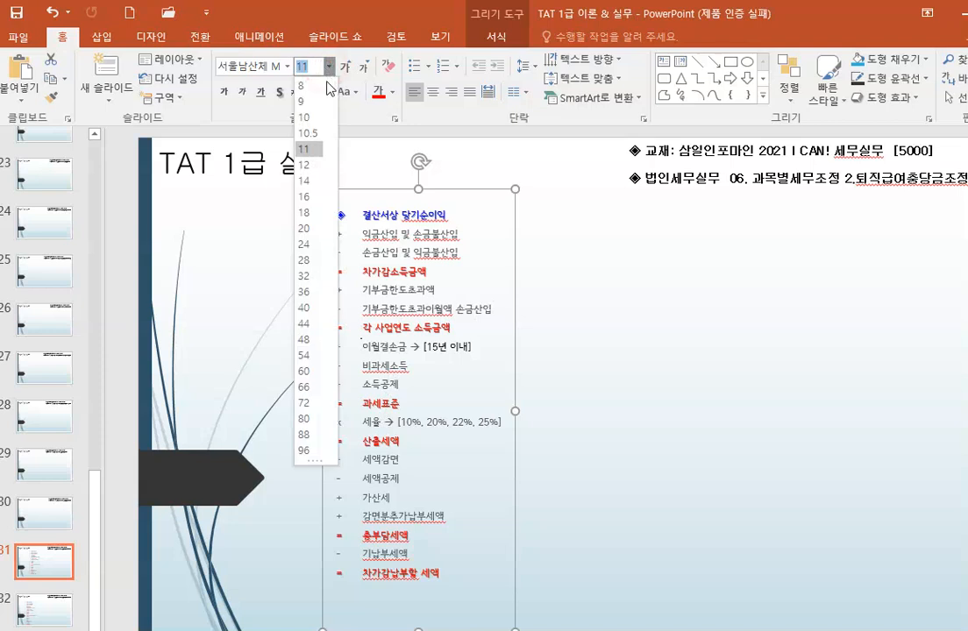
{"action": "left_click", "coordinate": [308, 165]}
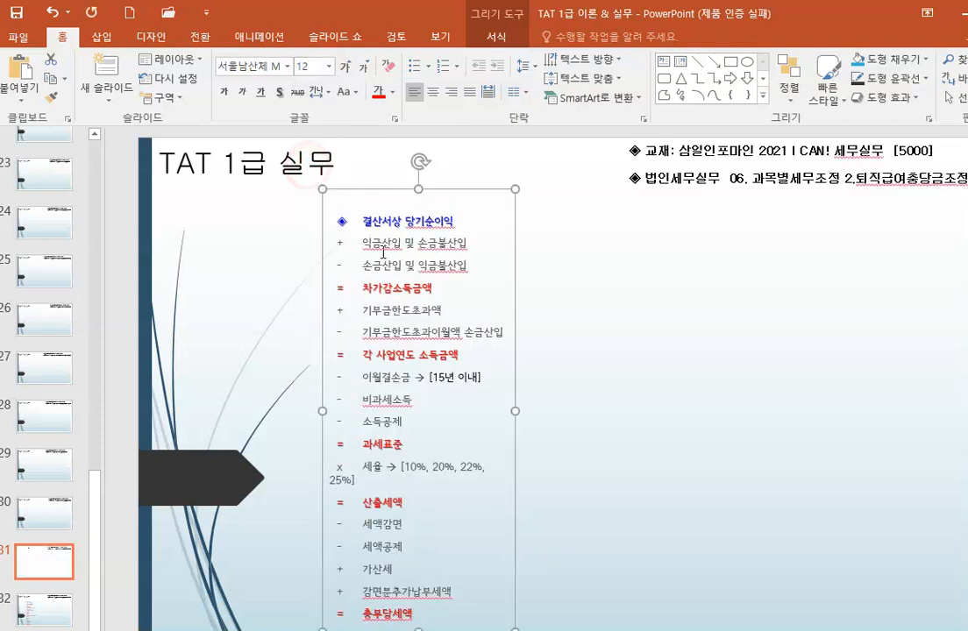
{"action": "left_click", "coordinate": [626, 383]}
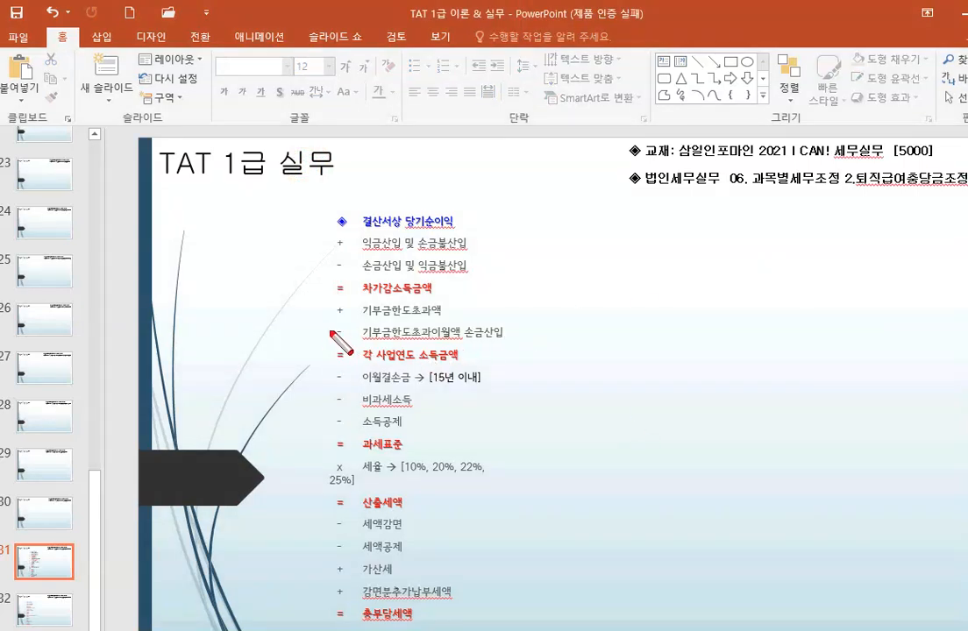
Box the 기부금한도초과이월액 손금산입 line in the enlarged text, clear the marking, and return to Smart A
{"action": "left_click_drag", "start_coordinate": [326, 320], "coordinate": [512, 343]}
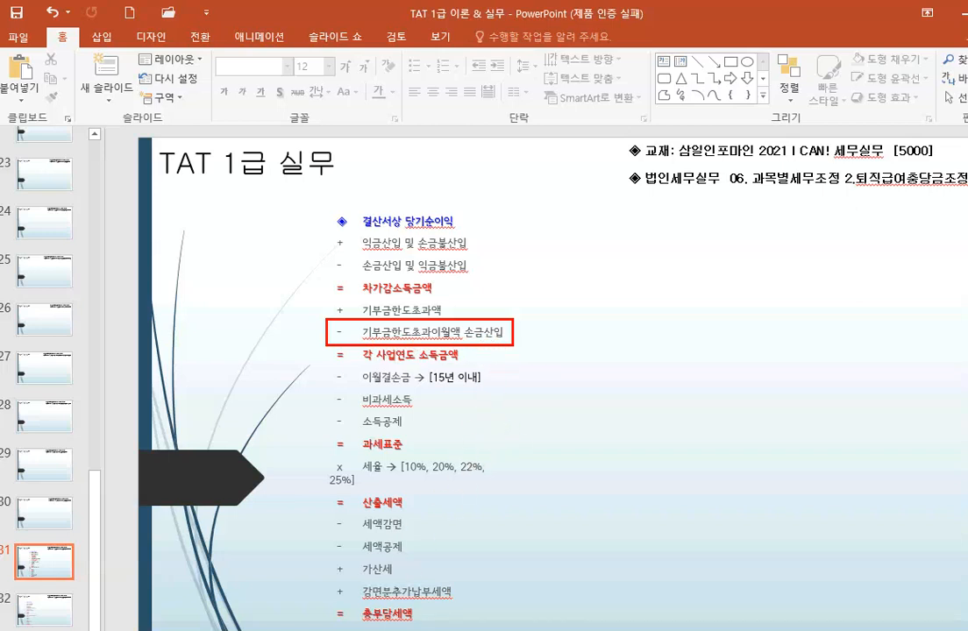
{"action": "key", "text": "Escape"}
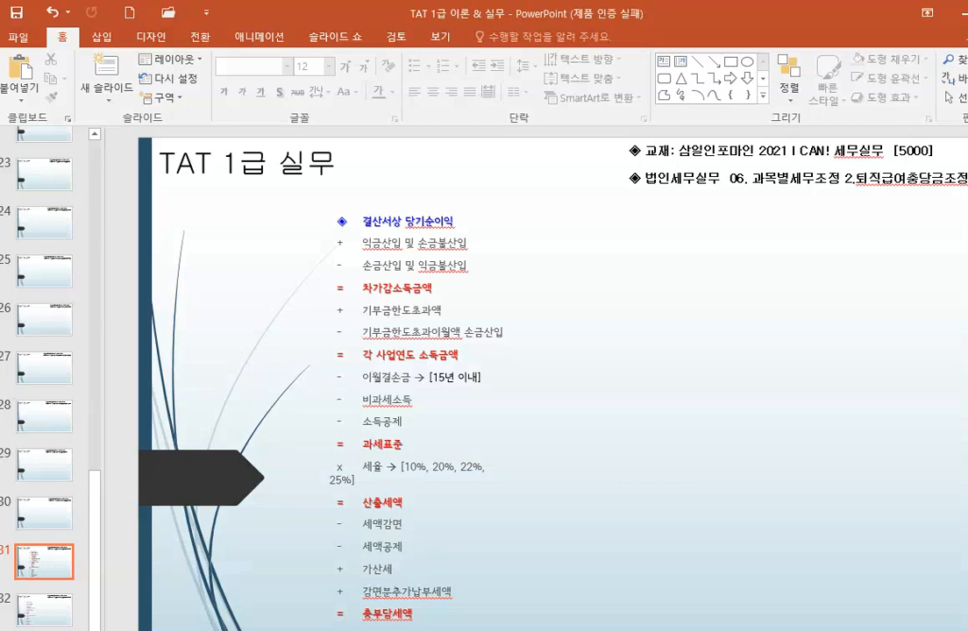
{"action": "key", "text": "alt+Tab"}
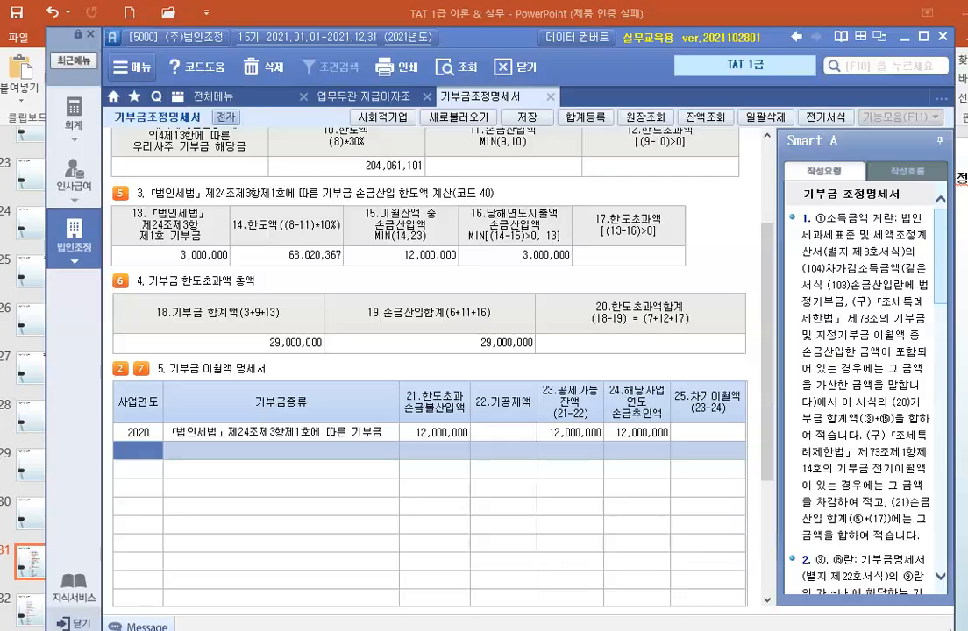
Box the 해당사업연도 손금추인액 column with its 2020 amount in red and clear the marking
{"action": "left_click", "coordinate": [602, 433]}
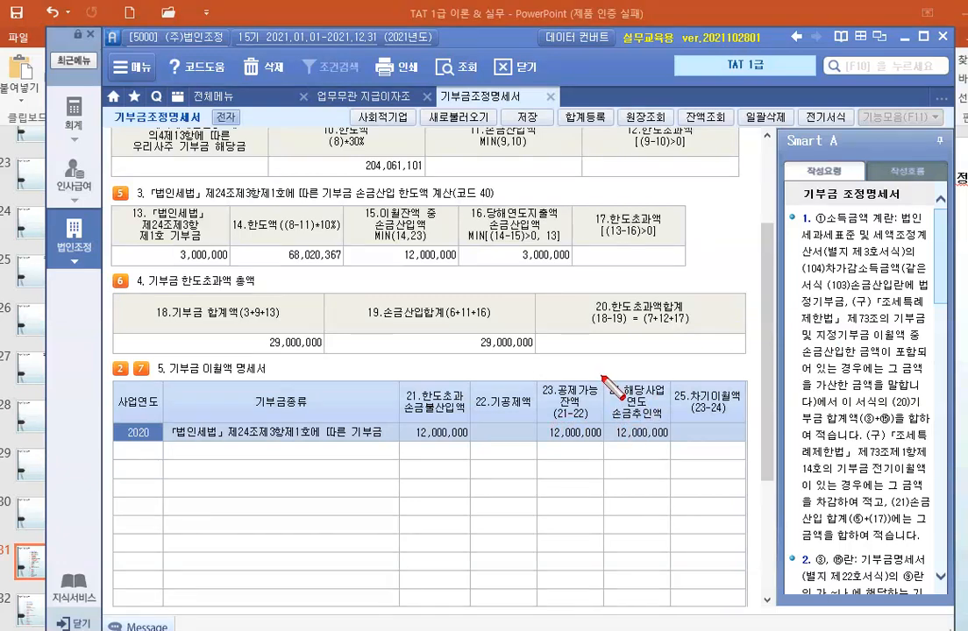
{"action": "mouse_move", "coordinate": [601, 379]}
{"action": "left_mouse_down"}
{"action": "mouse_move", "coordinate": [676, 403]}
{"action": "mouse_move", "coordinate": [670, 445]}
{"action": "left_mouse_up"}
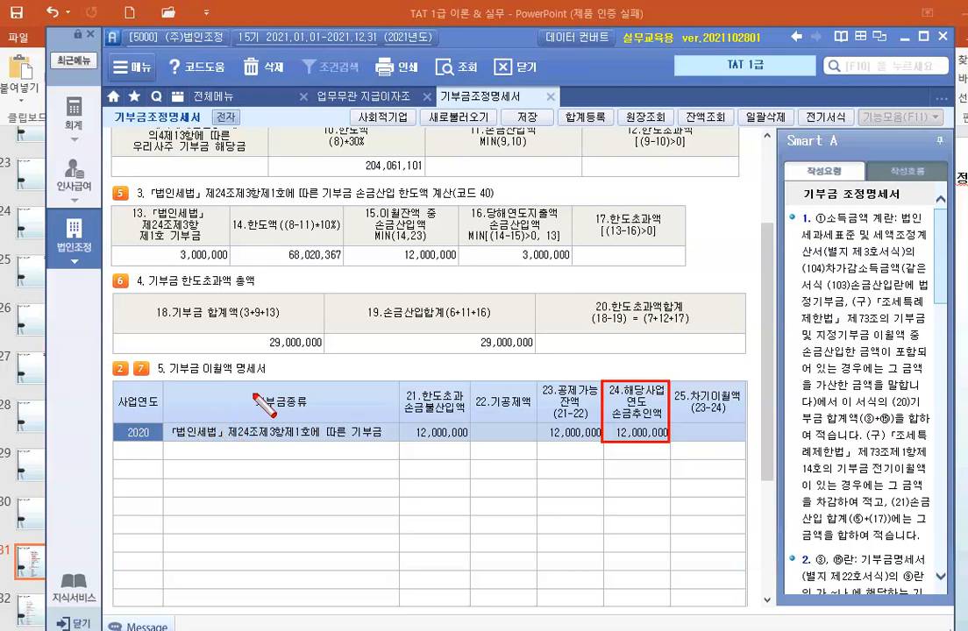
{"action": "key", "text": "Right"}
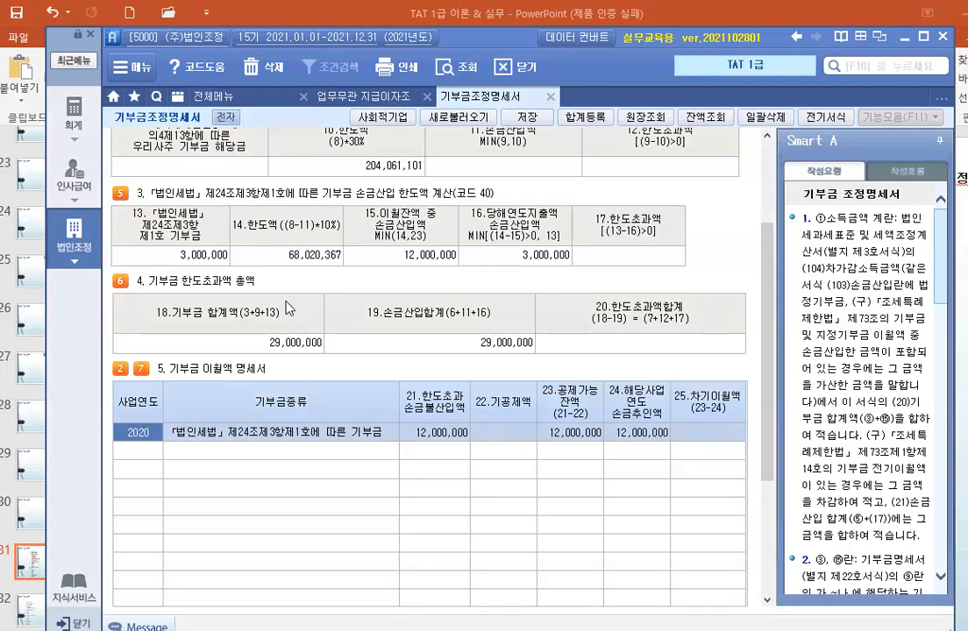
Review the whole 기부금조정명세서, from the deduction limit calculations down to the 해당 사업연도 기부금 지출액 명세
{"action": "left_click_drag", "start_coordinate": [769, 287], "coordinate": [762, 183]}
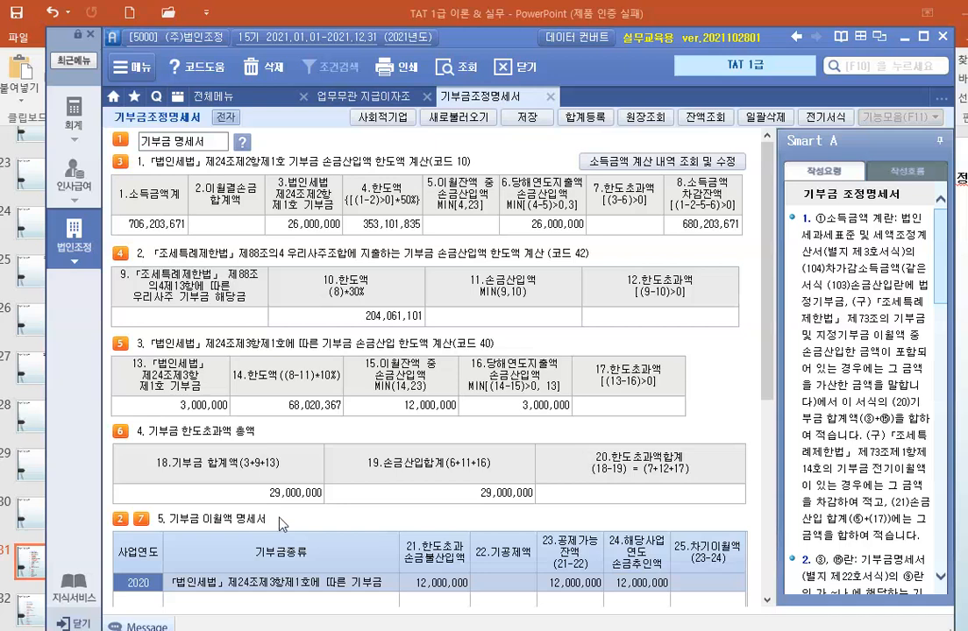
{"action": "scroll", "coordinate": [281, 530], "scroll_direction": "down", "scroll_amount": 2}
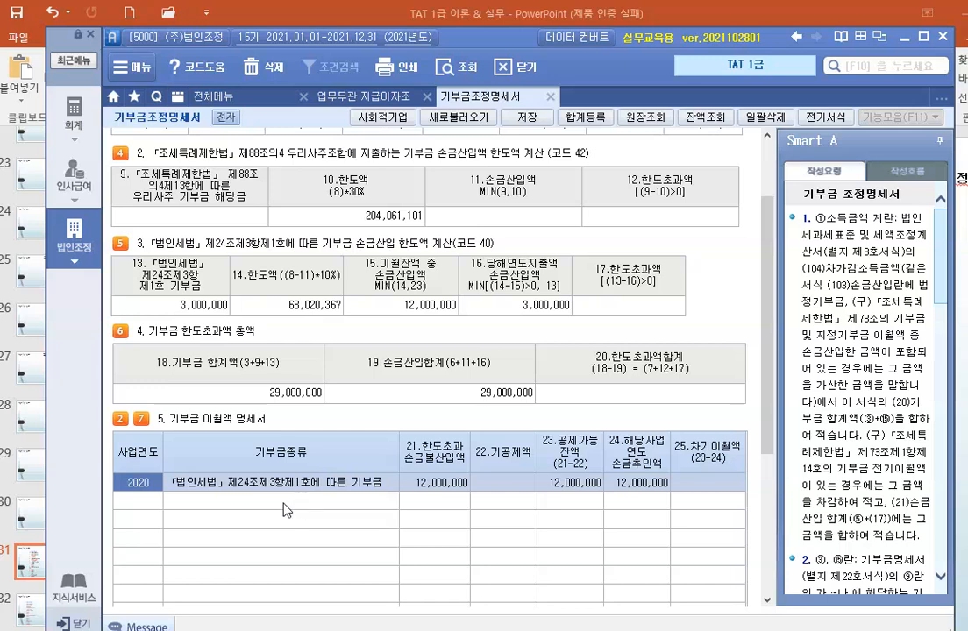
{"action": "scroll", "coordinate": [747, 419], "scroll_direction": "down", "scroll_amount": 5}
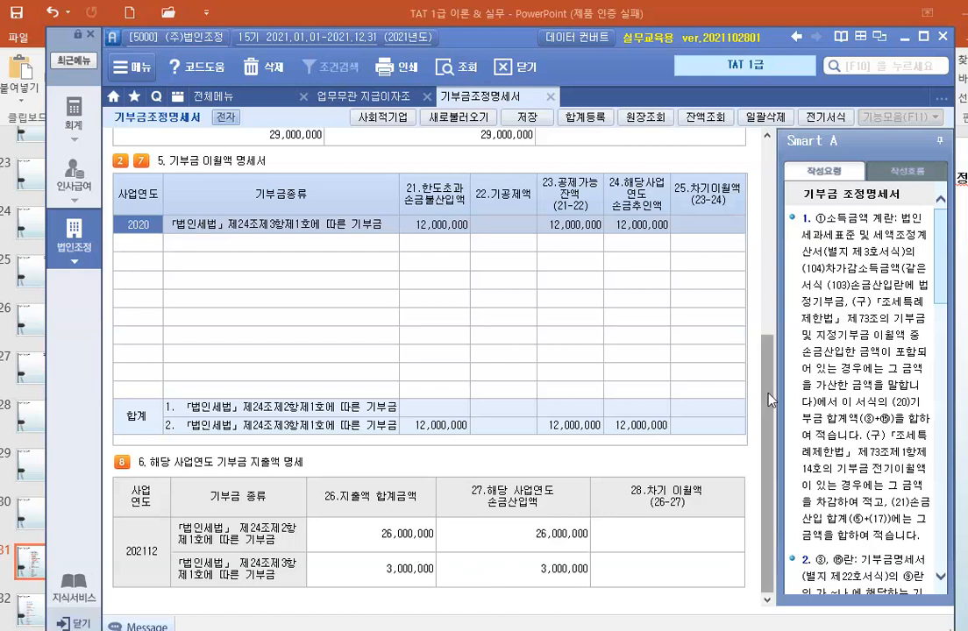
{"action": "left_click_drag", "start_coordinate": [767, 396], "coordinate": [770, 351]}
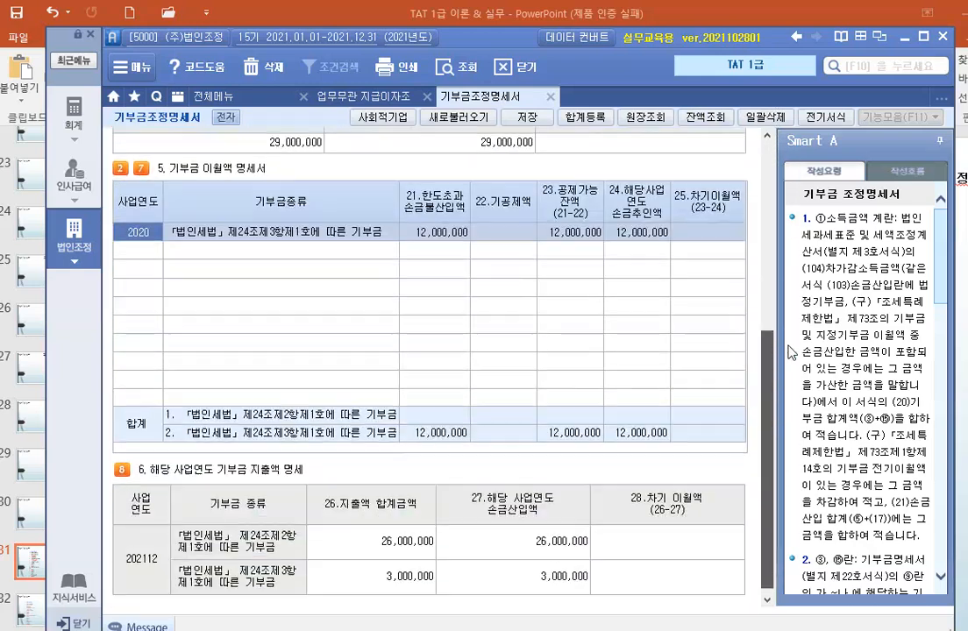
{"action": "left_click_drag", "start_coordinate": [770, 413], "coordinate": [770, 413]}
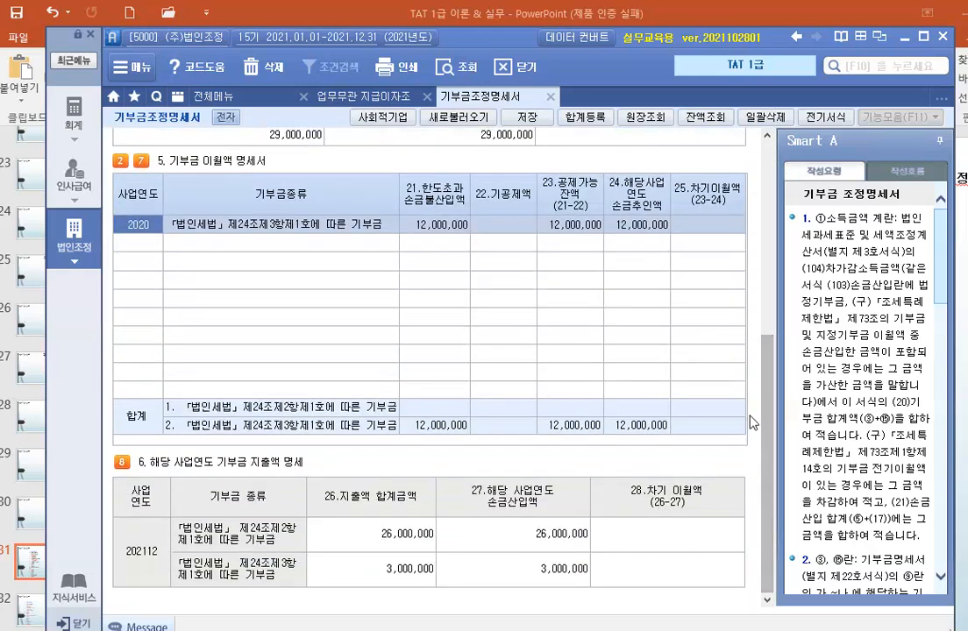
{"action": "mouse_move", "coordinate": [772, 421]}
{"action": "left_mouse_down"}
{"action": "mouse_move", "coordinate": [763, 415]}
{"action": "mouse_move", "coordinate": [771, 392]}
{"action": "left_mouse_up"}
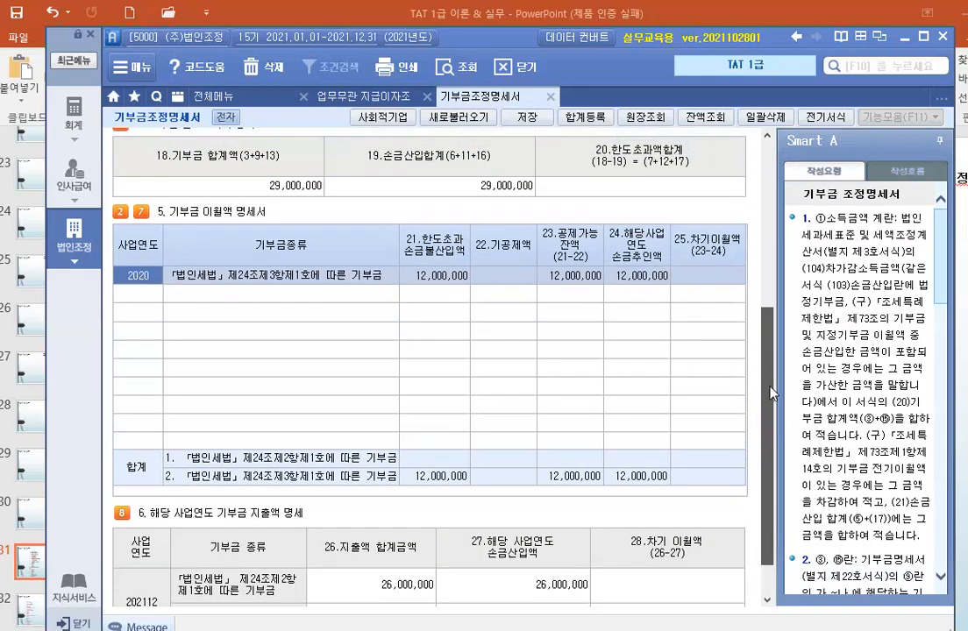
{"action": "scroll", "coordinate": [772, 392], "scroll_direction": "up", "scroll_amount": 5}
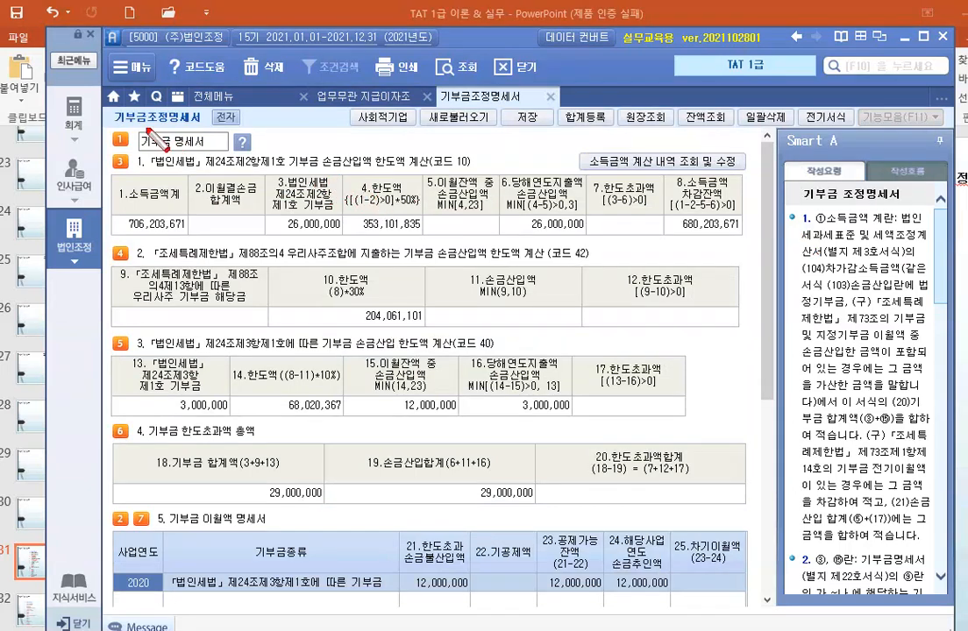
Circle the 기부금 명세서 heading, the 기부금 이월액 명세서 title and its 2020 row in red, and clear the markings
{"action": "mouse_move", "coordinate": [102, 120]}
{"action": "left_mouse_down"}
{"action": "mouse_move", "coordinate": [250, 159]}
{"action": "mouse_move", "coordinate": [226, 141]}
{"action": "left_mouse_up"}
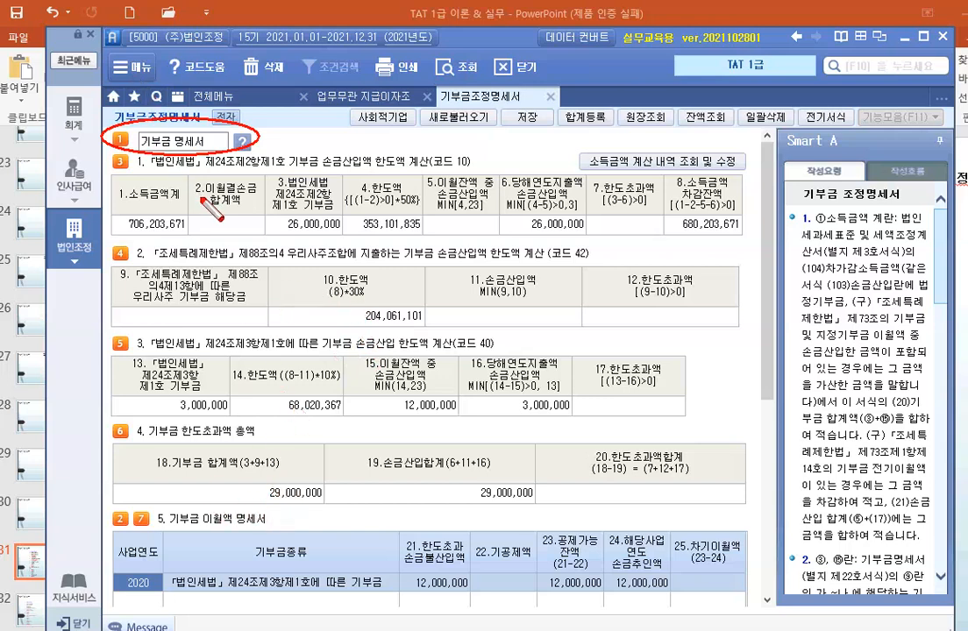
{"action": "scroll", "coordinate": [199, 221], "scroll_direction": "down", "scroll_amount": 3}
{"action": "key", "text": "ctrl+p"}
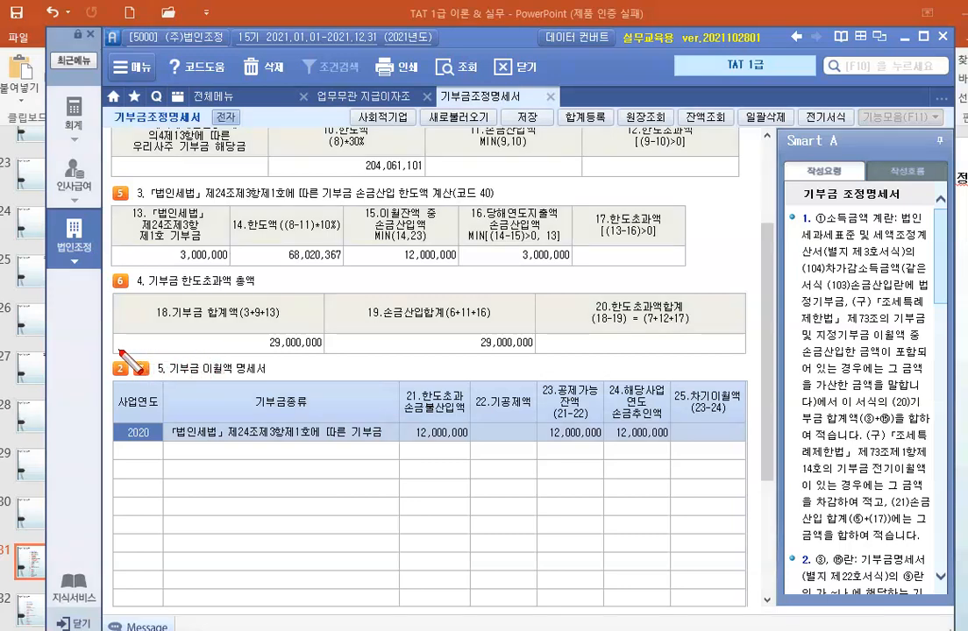
{"action": "left_click_drag", "start_coordinate": [160, 344], "coordinate": [289, 399]}
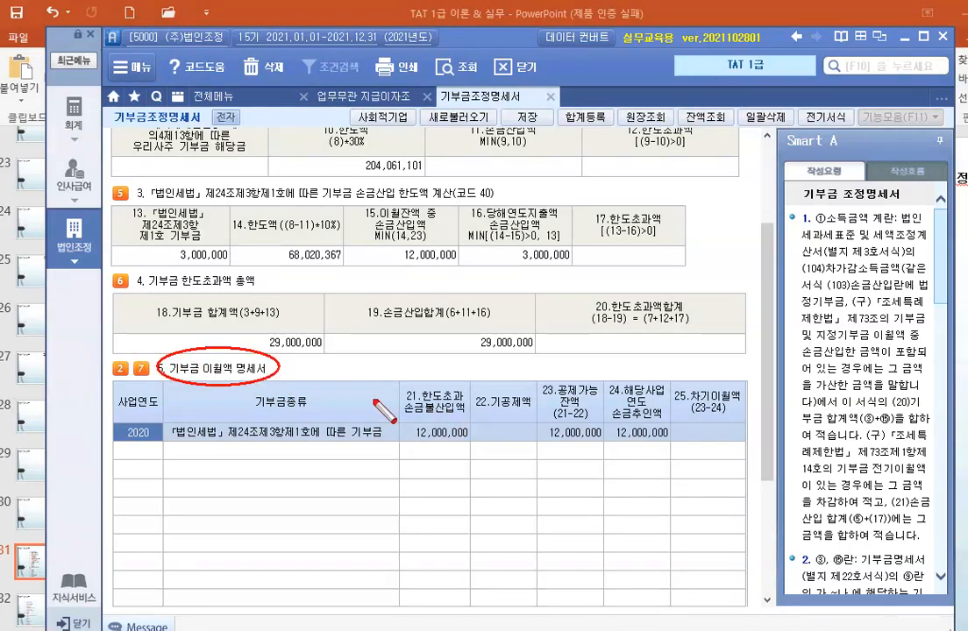
{"action": "mouse_move", "coordinate": [91, 390]}
{"action": "left_mouse_down"}
{"action": "mouse_move", "coordinate": [452, 454]}
{"action": "mouse_move", "coordinate": [638, 395]}
{"action": "mouse_move", "coordinate": [648, 406]}
{"action": "left_mouse_up"}
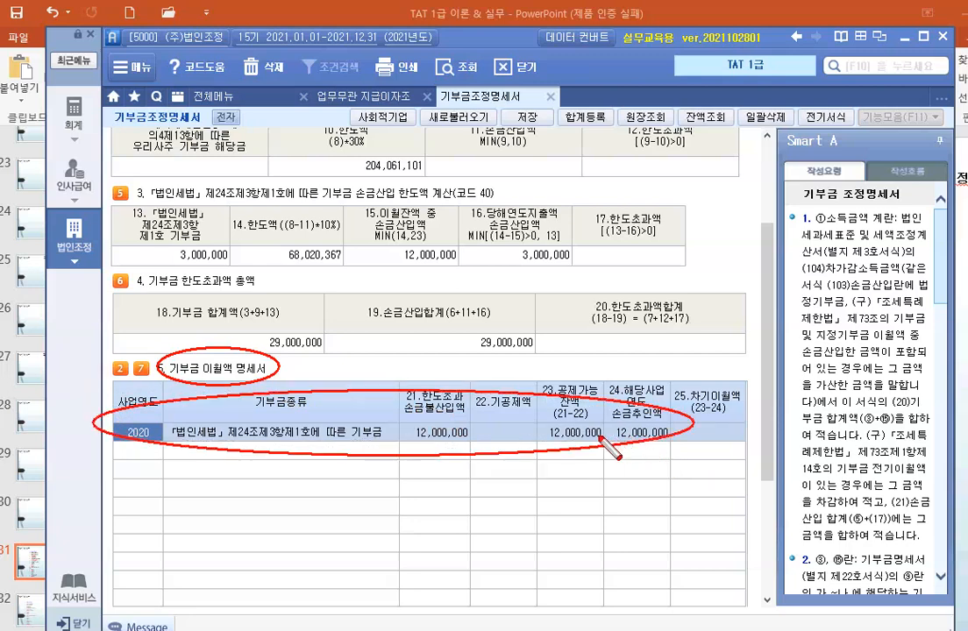
{"action": "key", "text": "e"}
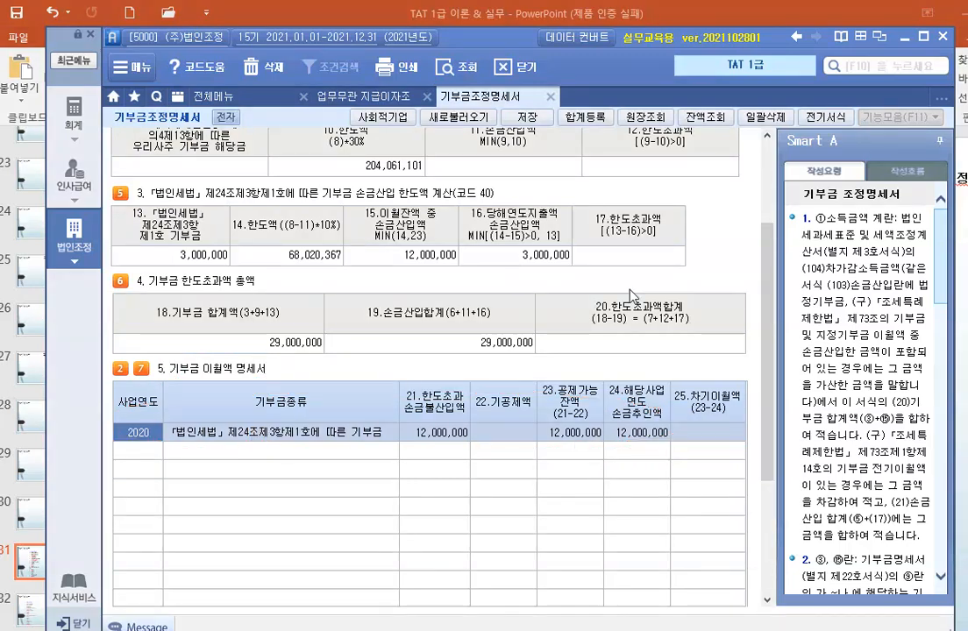
Check the 소득금액 계산내역 behind the income total in the 기부금조정명세서 and close it
{"action": "scroll", "coordinate": [631, 300], "scroll_direction": "up", "scroll_amount": 3}
{"action": "left_click", "coordinate": [618, 162]}
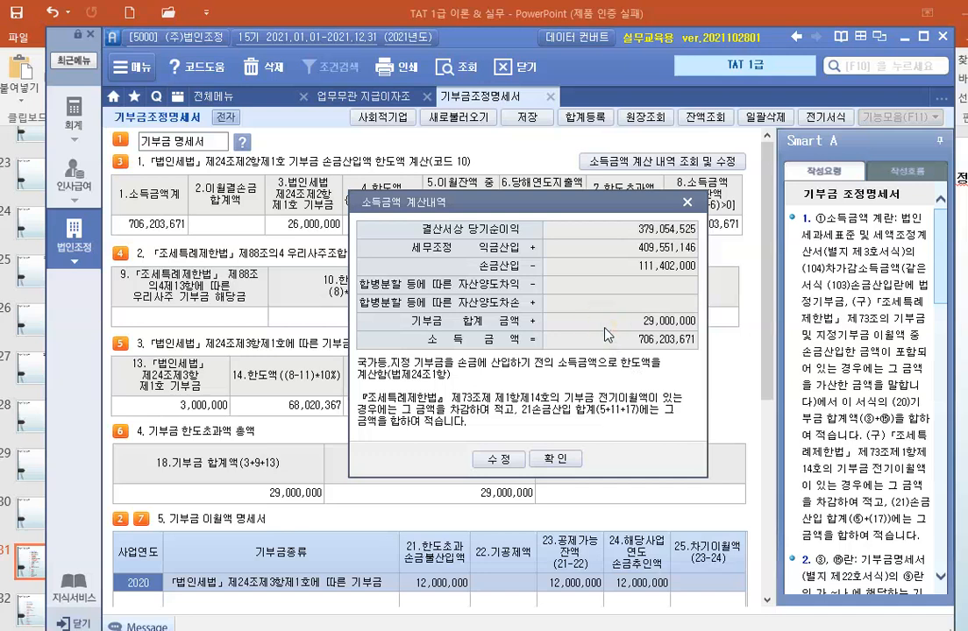
{"action": "left_click", "coordinate": [555, 458]}
Reload the marked items of the 기부금조정명세서 from the related forms and recheck the 소득금액 계산내역
{"action": "left_click", "coordinate": [458, 116]}
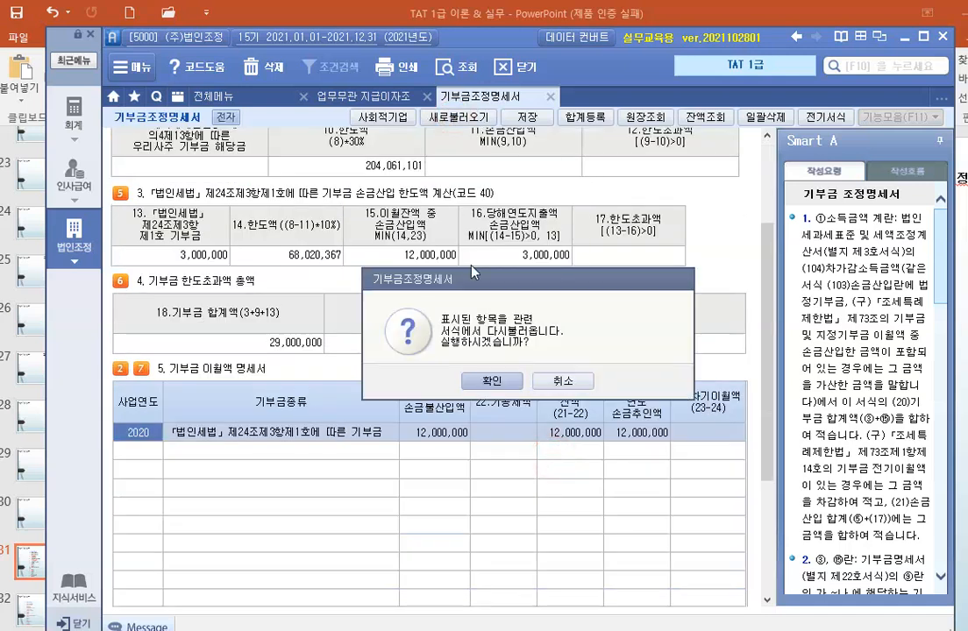
{"action": "left_click", "coordinate": [480, 383]}
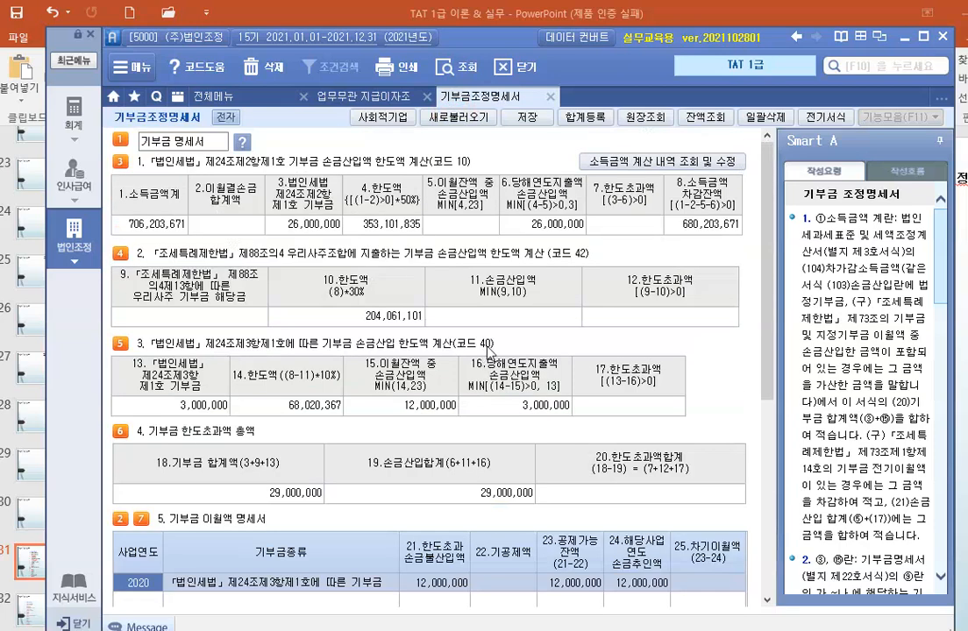
{"action": "left_click", "coordinate": [633, 165]}
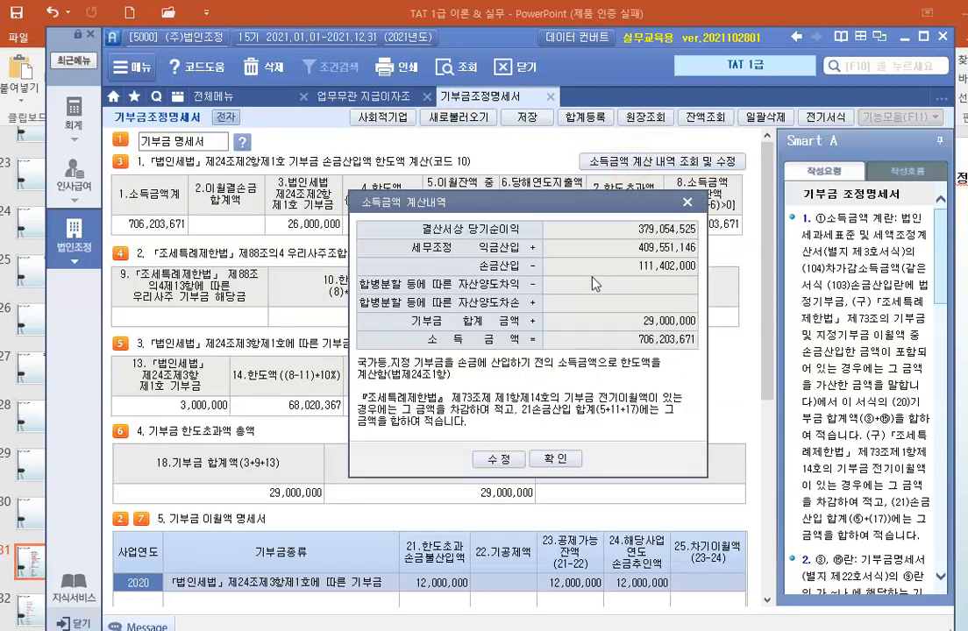
{"action": "left_click", "coordinate": [552, 471]}
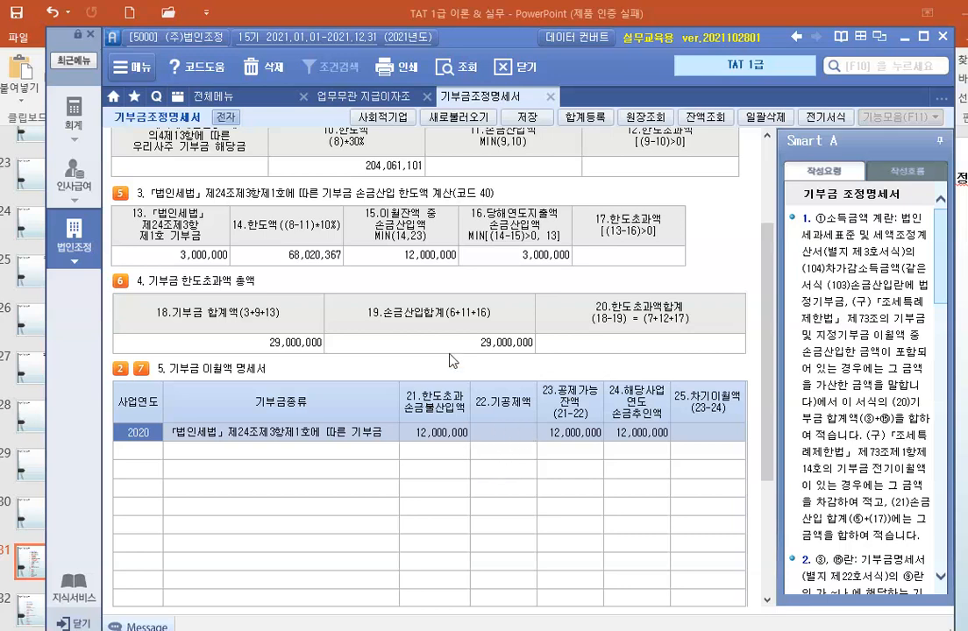
Save the completed 기부금조정명세서 and acknowledge the save notice
{"action": "left_click_drag", "start_coordinate": [765, 401], "coordinate": [662, 179]}
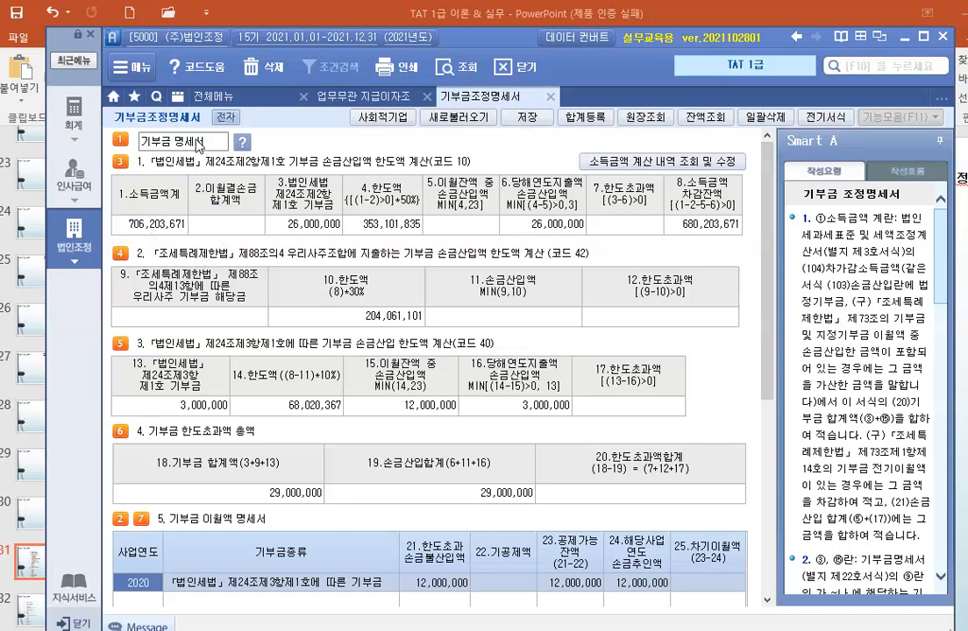
{"action": "left_click", "coordinate": [527, 116]}
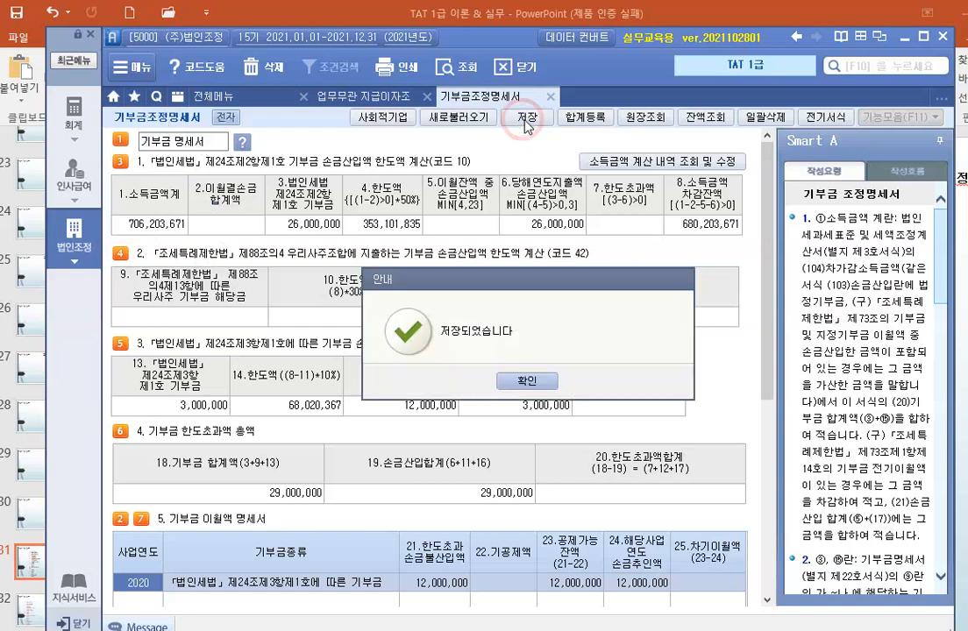
{"action": "left_click", "coordinate": [520, 380]}
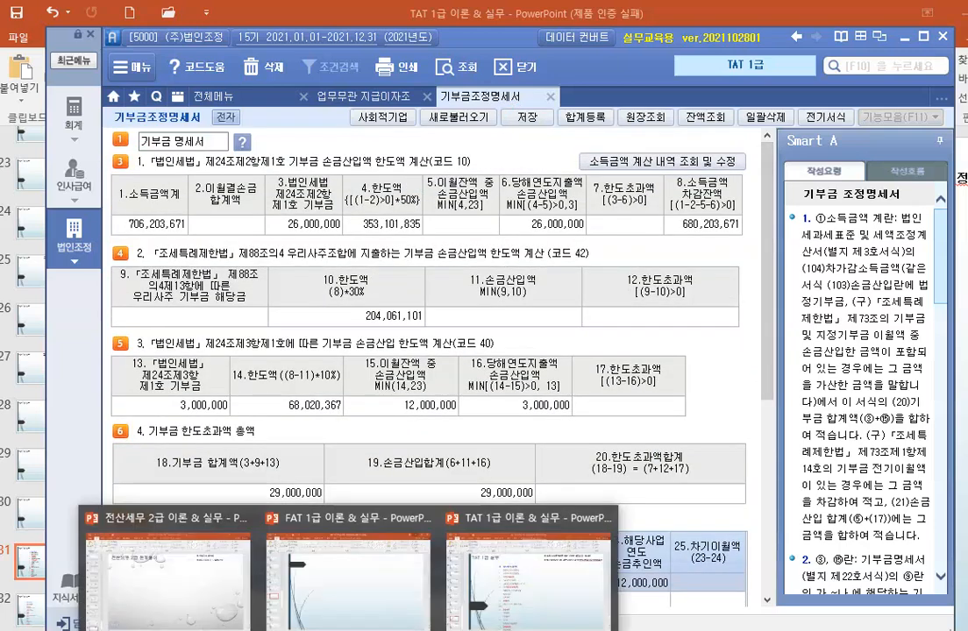
View the corporate tax calculation outline in the TAT 1급 PowerPoint presentation and return to Smart A
{"action": "left_click", "coordinate": [432, 521]}
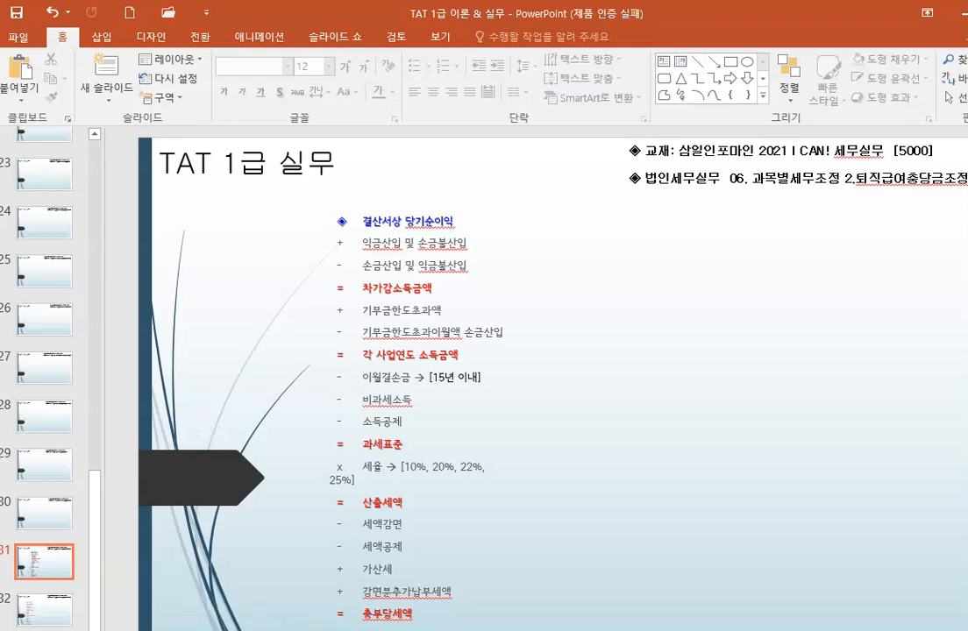
{"action": "left_click", "coordinate": [180, 630]}
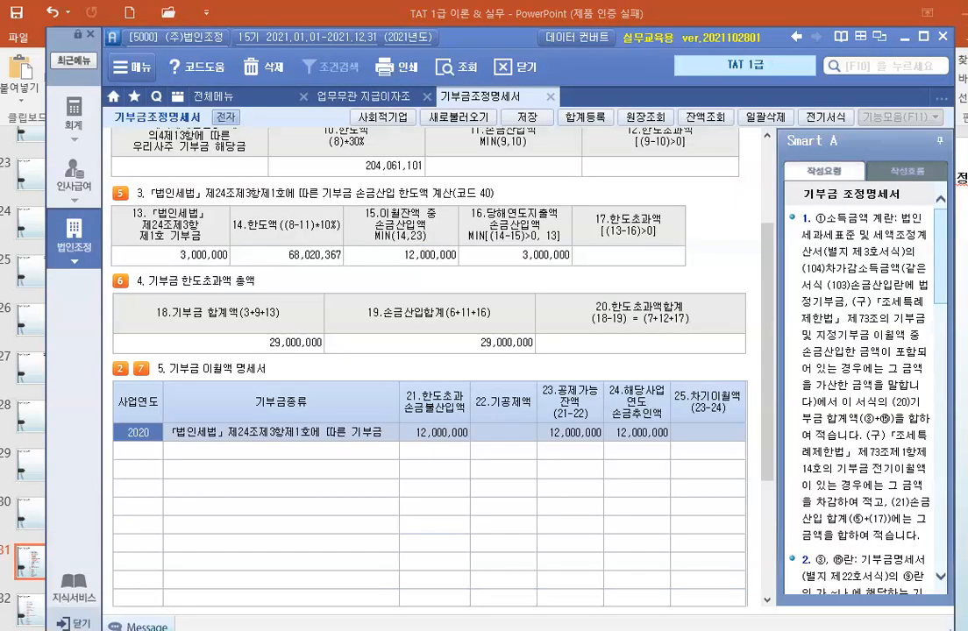
Open the 법인세과세표준 및 세액조정계산서 from the 법인조정2 group of forms
{"action": "left_click", "coordinate": [73, 224]}
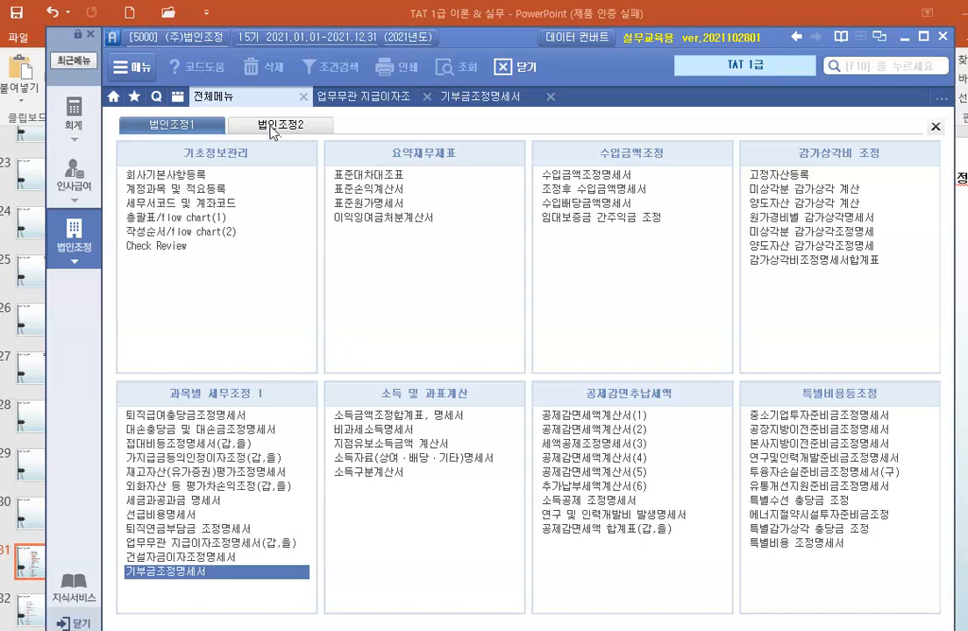
{"action": "left_click", "coordinate": [237, 121]}
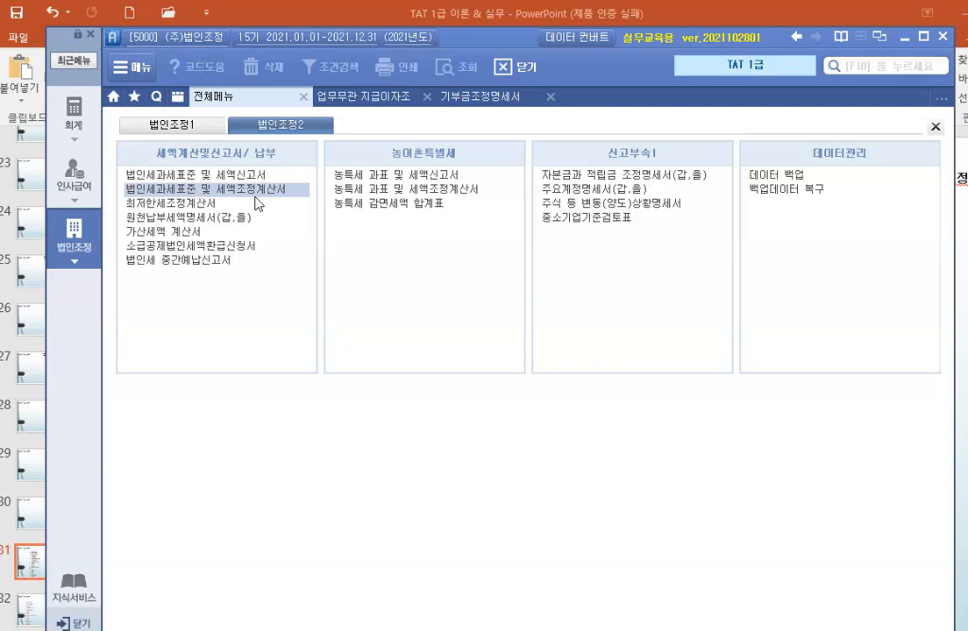
{"action": "left_click", "coordinate": [209, 191]}
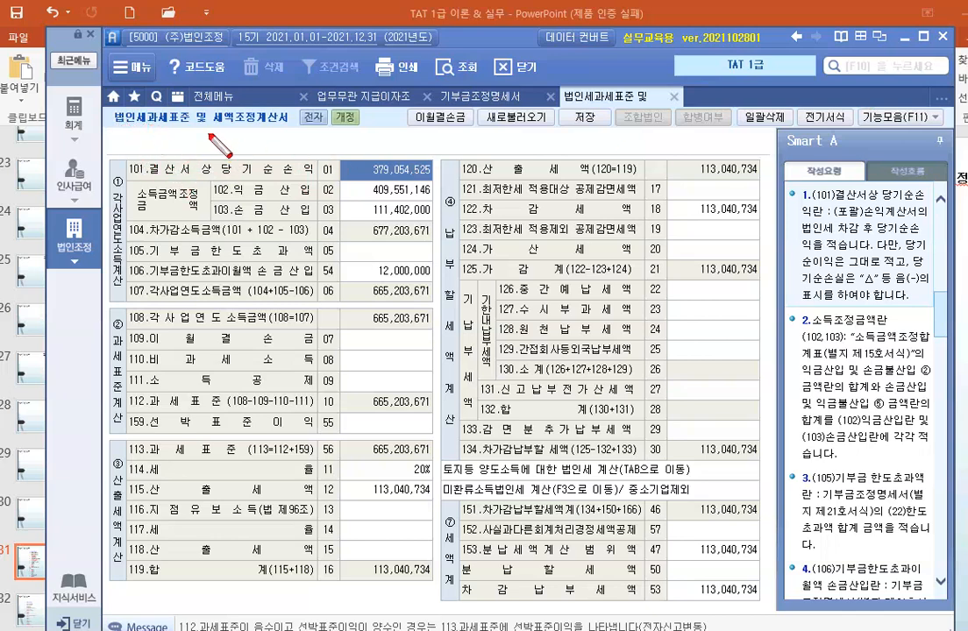
Box lines 101, 102–103, 104, 106 and 107 of the 각사업연도소득 계산 section in red
{"action": "left_click", "coordinate": [117, 150]}
{"action": "left_click_drag", "start_coordinate": [176, 178], "coordinate": [439, 181]}
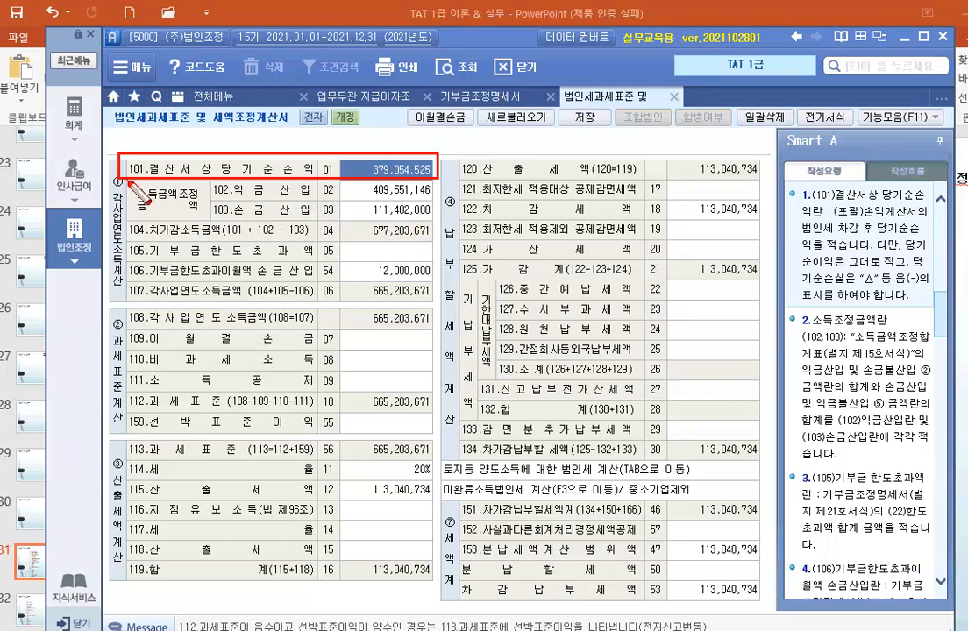
{"action": "left_click_drag", "start_coordinate": [128, 181], "coordinate": [433, 220]}
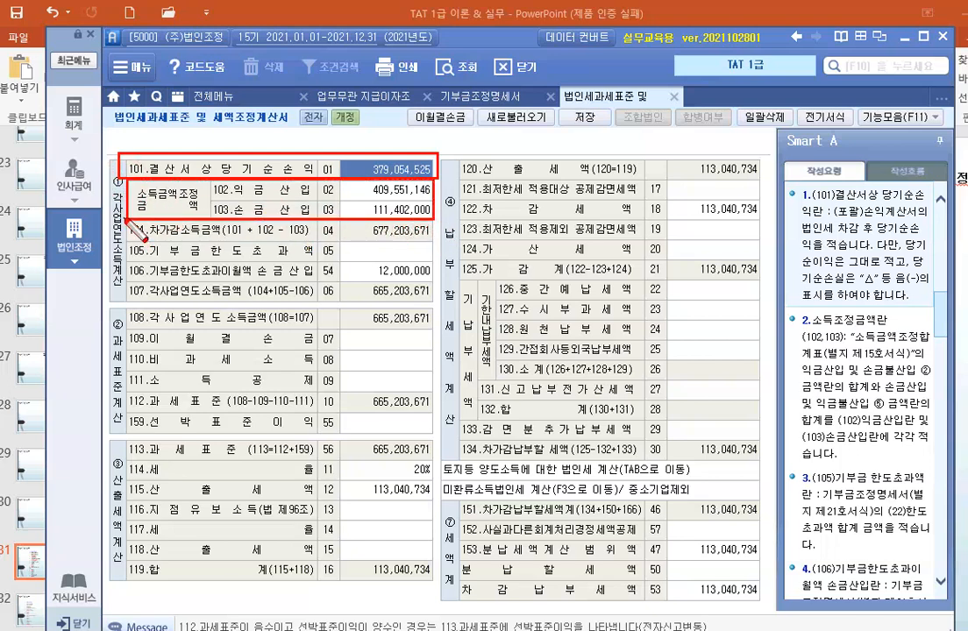
{"action": "left_click_drag", "start_coordinate": [128, 221], "coordinate": [433, 246]}
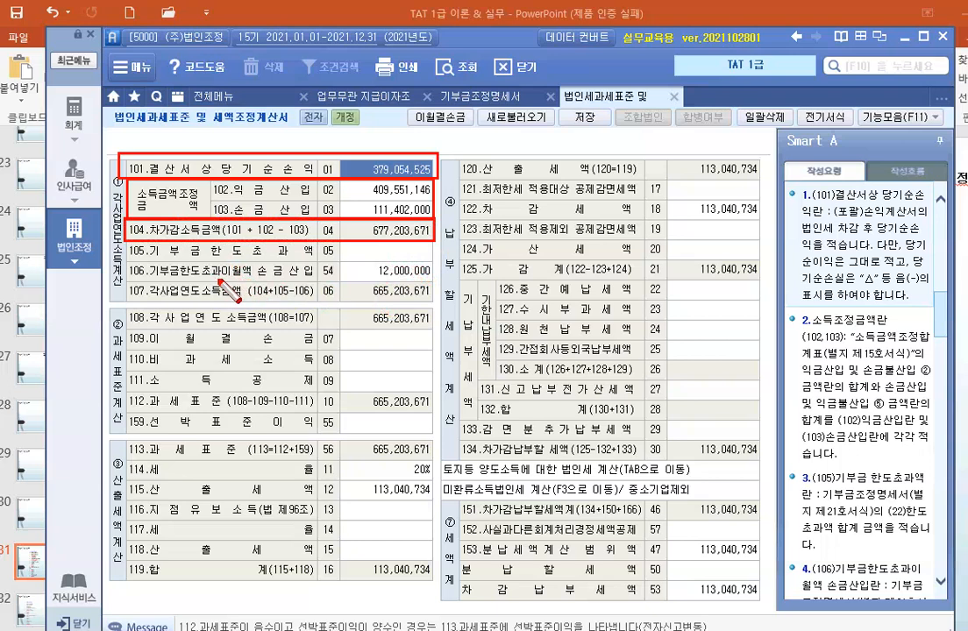
{"action": "left_click_drag", "start_coordinate": [125, 260], "coordinate": [433, 281]}
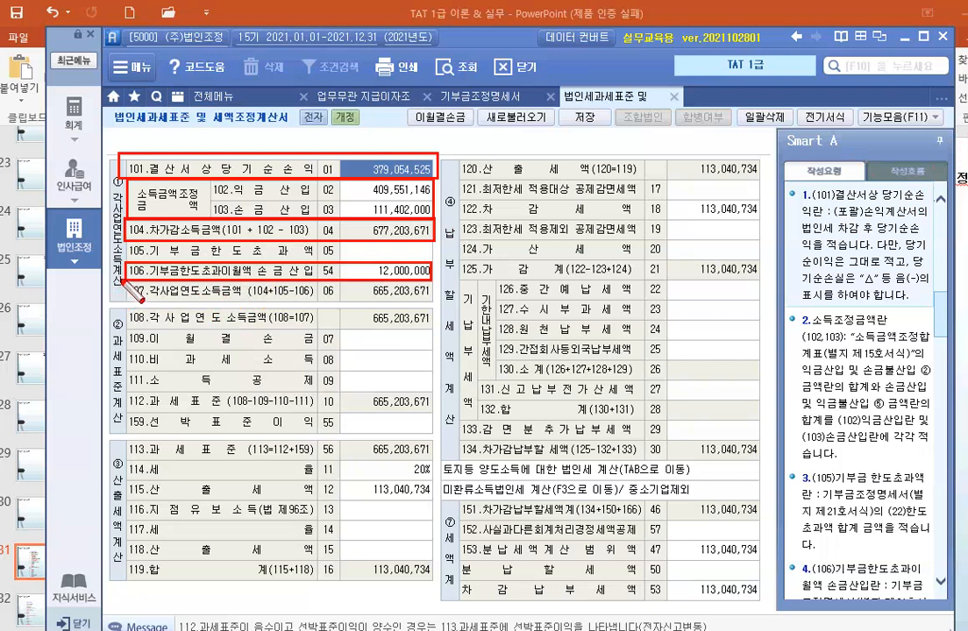
{"action": "left_click_drag", "start_coordinate": [124, 281], "coordinate": [437, 301]}
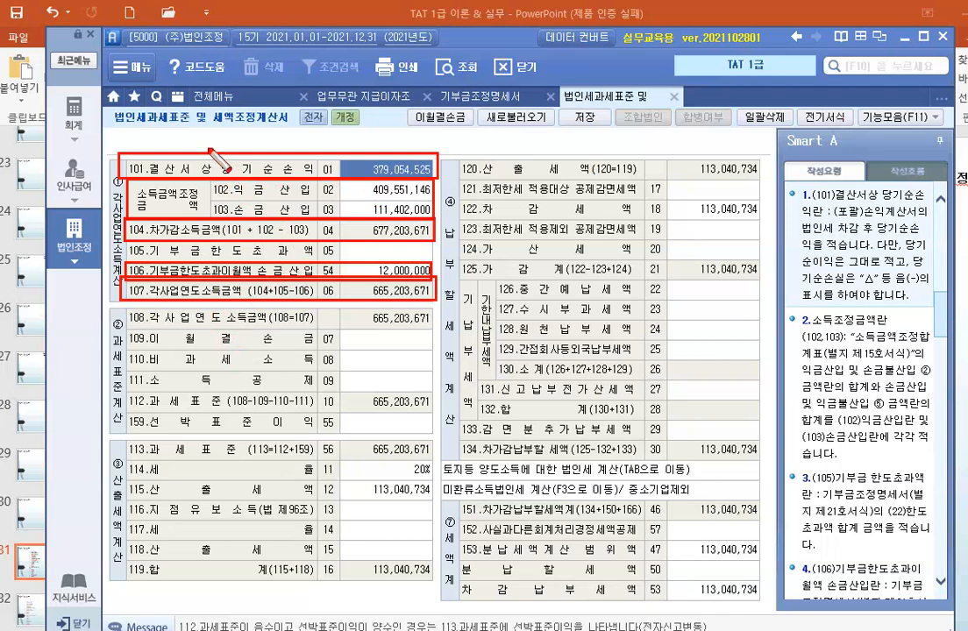
Circle 당기순손익, 각사업연도, the line 108 and 112 amounts, and 차감납부세액 with its amount, and clear all markings
{"action": "left_click_drag", "start_coordinate": [215, 151], "coordinate": [323, 185]}
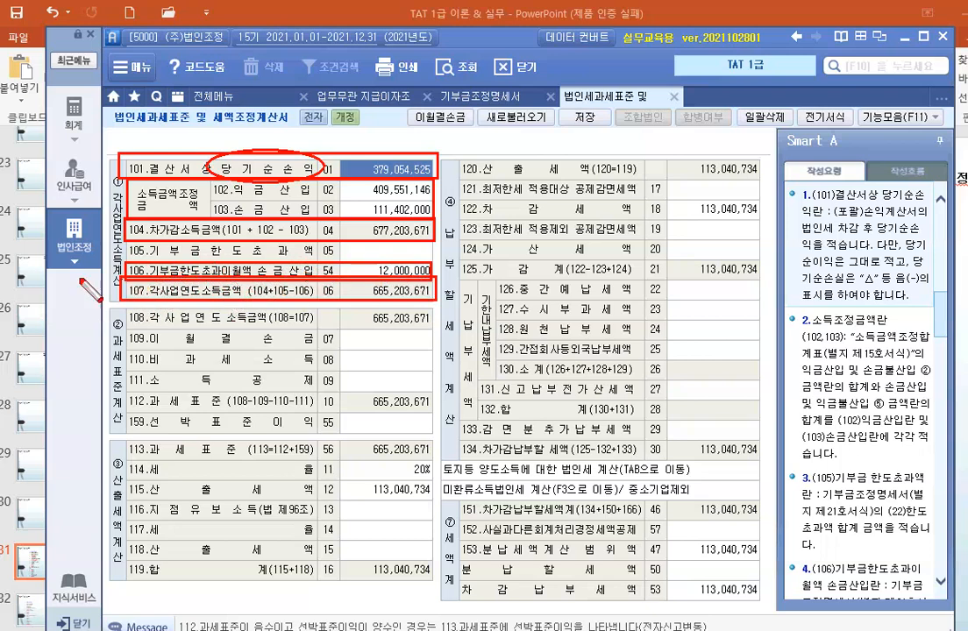
{"action": "left_click_drag", "start_coordinate": [132, 271], "coordinate": [216, 306]}
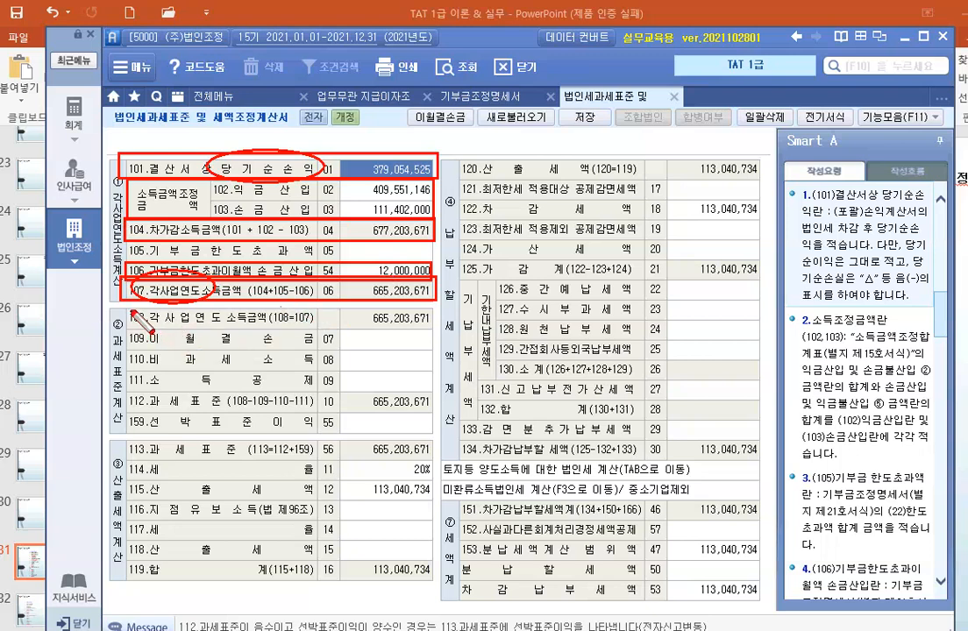
{"action": "mouse_move", "coordinate": [399, 308]}
{"action": "left_mouse_down"}
{"action": "mouse_move", "coordinate": [360, 323]}
{"action": "mouse_move", "coordinate": [439, 314]}
{"action": "left_mouse_up"}
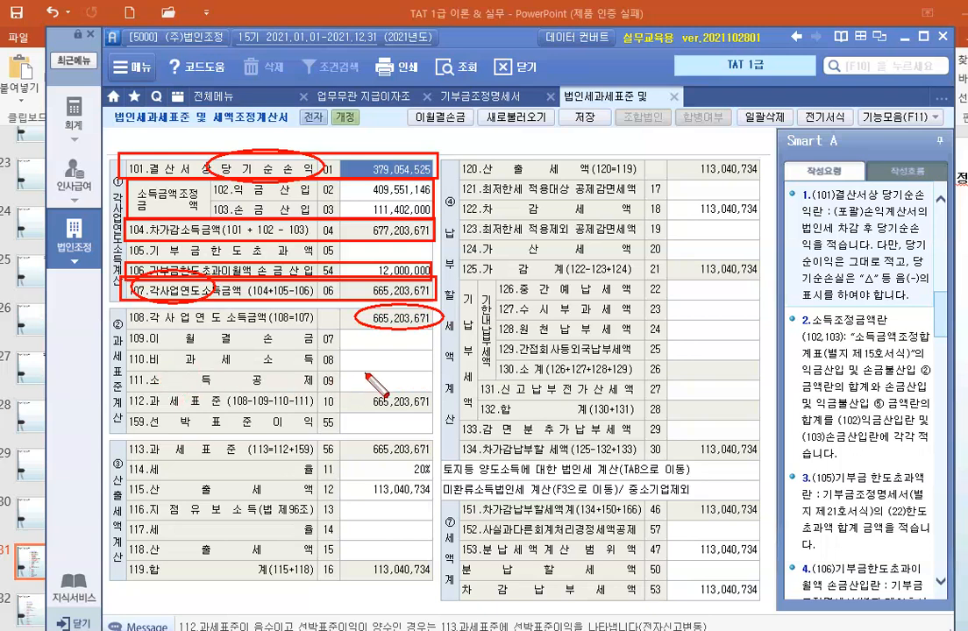
{"action": "mouse_move", "coordinate": [429, 394]}
{"action": "left_mouse_down"}
{"action": "mouse_move", "coordinate": [359, 403]}
{"action": "mouse_move", "coordinate": [436, 418]}
{"action": "left_mouse_up"}
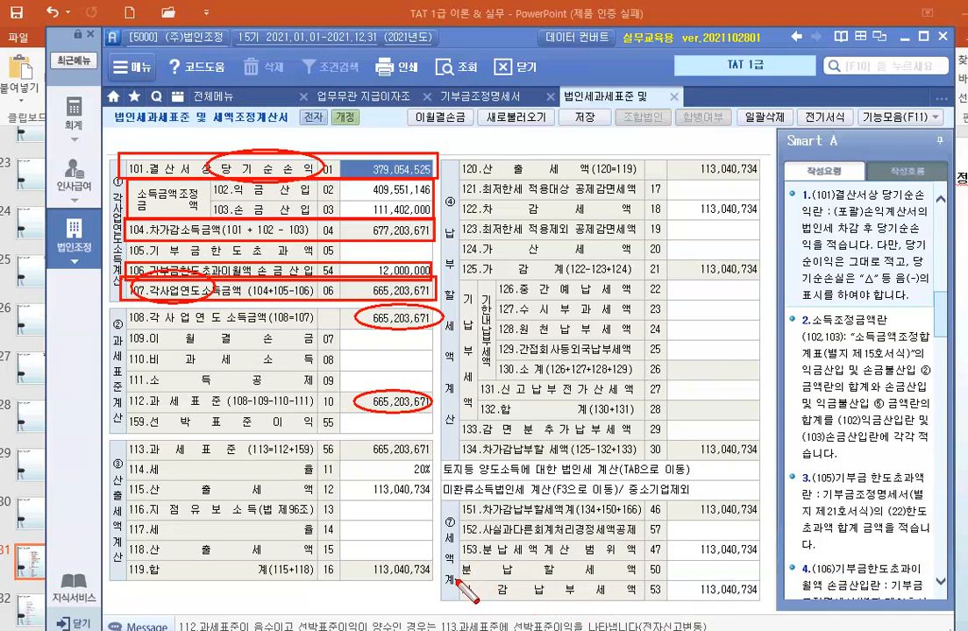
{"action": "mouse_move", "coordinate": [462, 581]}
{"action": "left_mouse_down"}
{"action": "mouse_move", "coordinate": [478, 607]}
{"action": "mouse_move", "coordinate": [614, 607]}
{"action": "mouse_move", "coordinate": [654, 581]}
{"action": "mouse_move", "coordinate": [779, 598]}
{"action": "mouse_move", "coordinate": [697, 582]}
{"action": "left_mouse_up"}
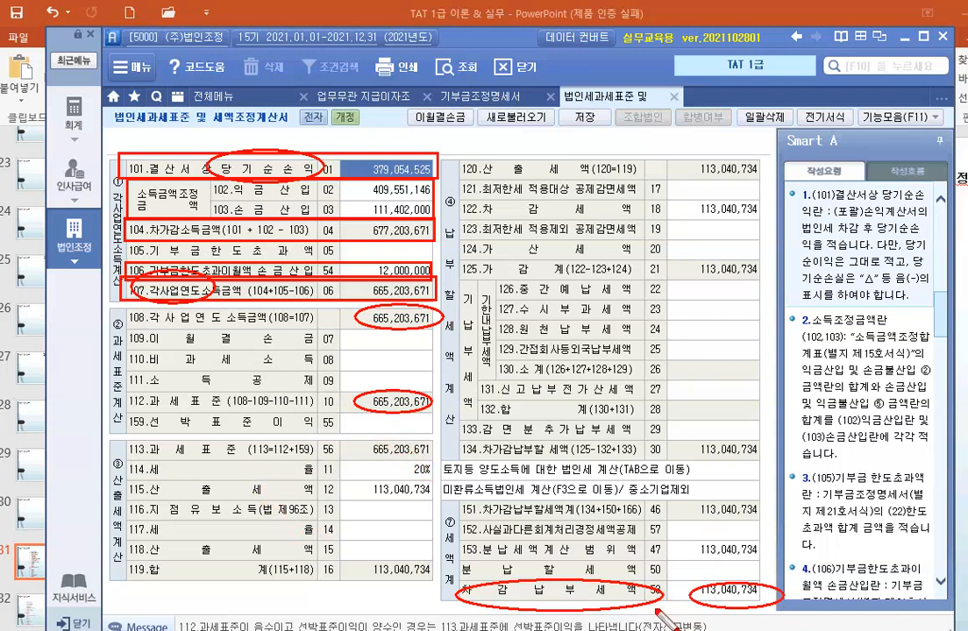
{"action": "key", "text": "e"}
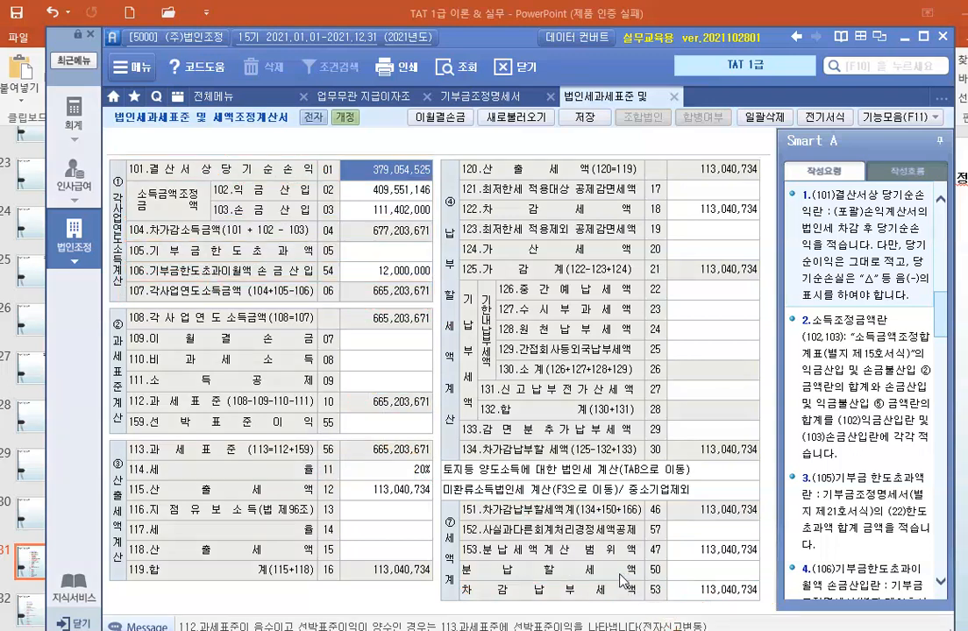